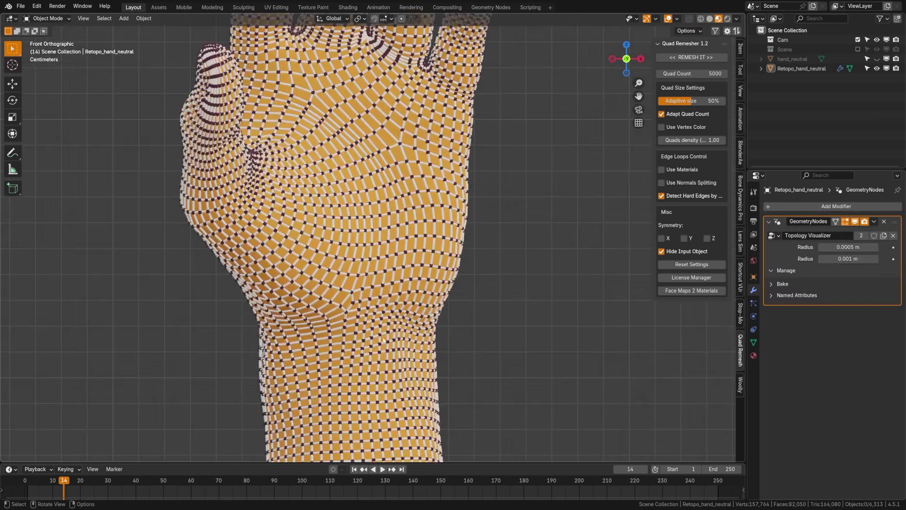
Rotate Bone.001 in Pose Mode so the bar mesh bends and its joint edge loops deform
{"action": "scroll", "coordinate": [459, 271], "scroll_direction": "down", "scroll_amount": 2}
{"action": "middle_click_drag", "start_coordinate": [459, 271], "coordinate": [332, 251]}
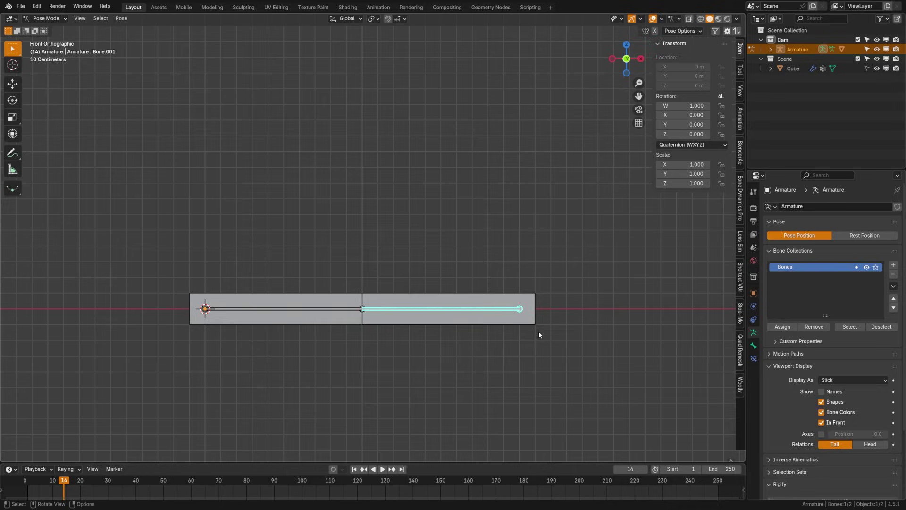
{"action": "key", "text": "r"}
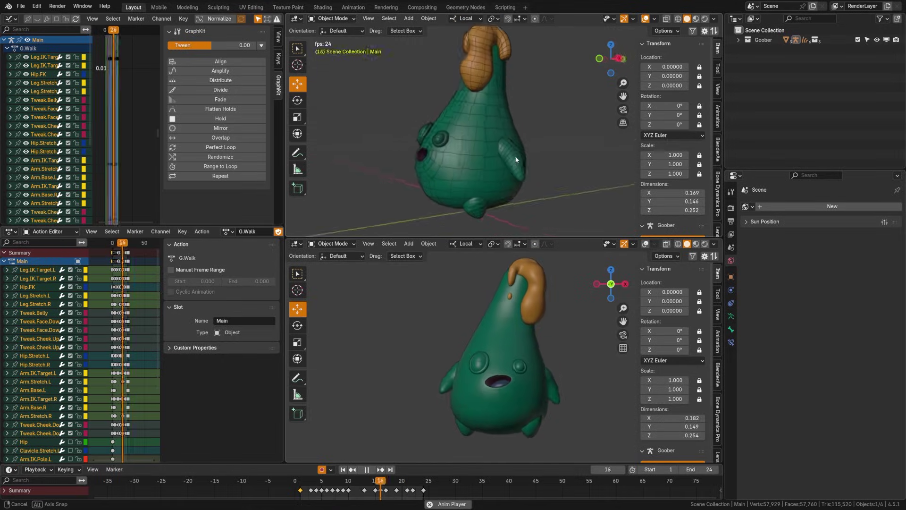
{"action": "middle_click_drag", "start_coordinate": [516, 160], "coordinate": [536, 179]}
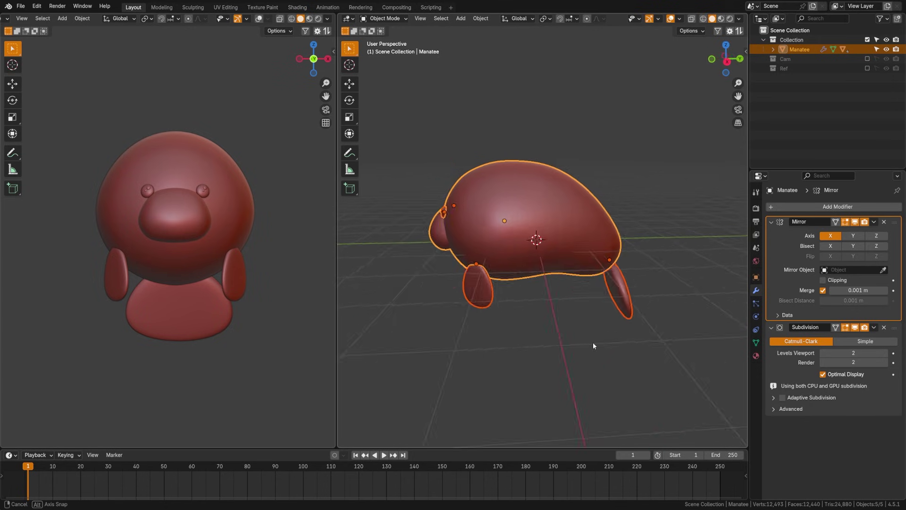
Turn the manatee's subdivision smoothing off with Ctrl+0, then back on with Ctrl+2
{"action": "middle_click_drag", "start_coordinate": [592, 342], "coordinate": [531, 327]}
{"action": "key", "text": "ctrl+0"}
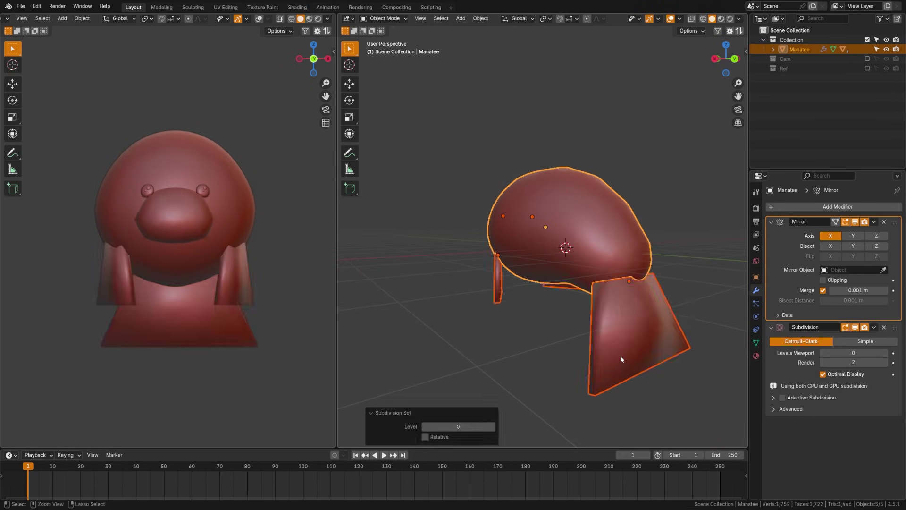
{"action": "key", "text": "ctrl+2"}
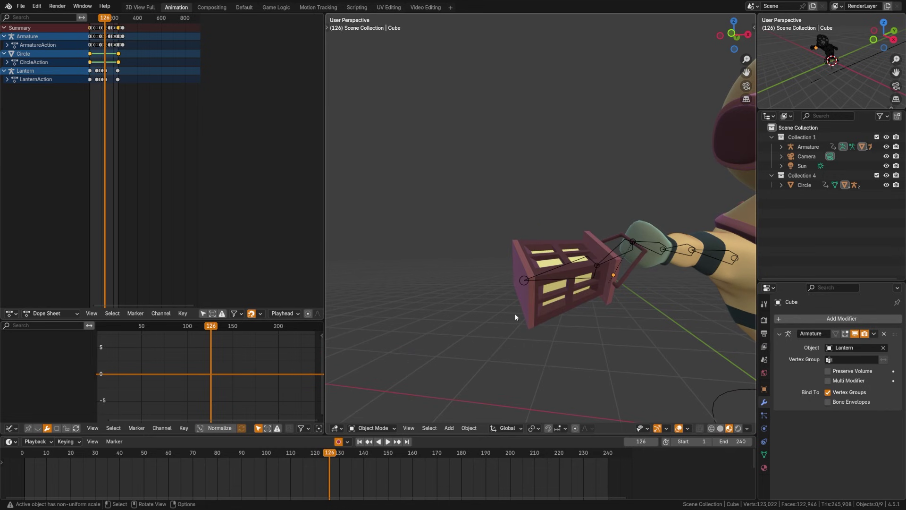
Add a Subdivision Surface modifier to the lantern cube to smooth it
{"action": "scroll", "coordinate": [514, 313], "scroll_direction": "up", "scroll_amount": 2}
{"action": "key", "text": "ctrl+1"}
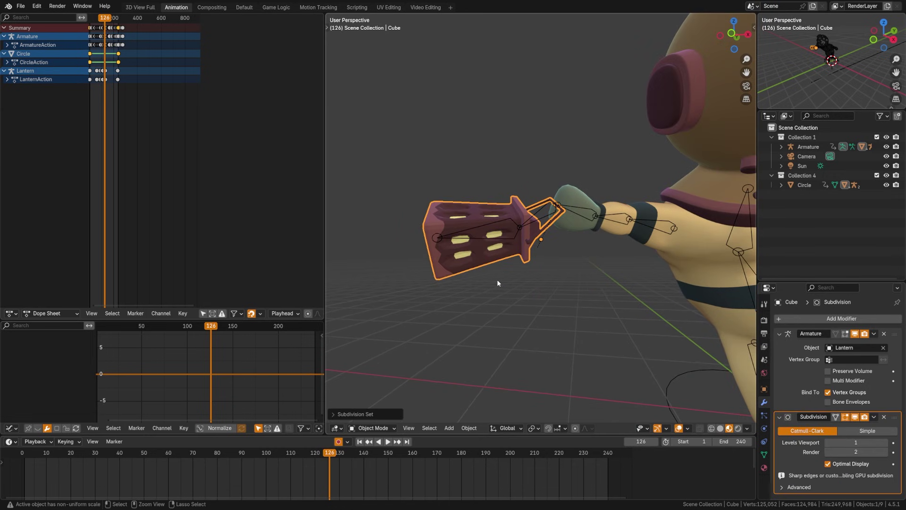
{"action": "middle_click_drag", "start_coordinate": [505, 285], "coordinate": [489, 303]}
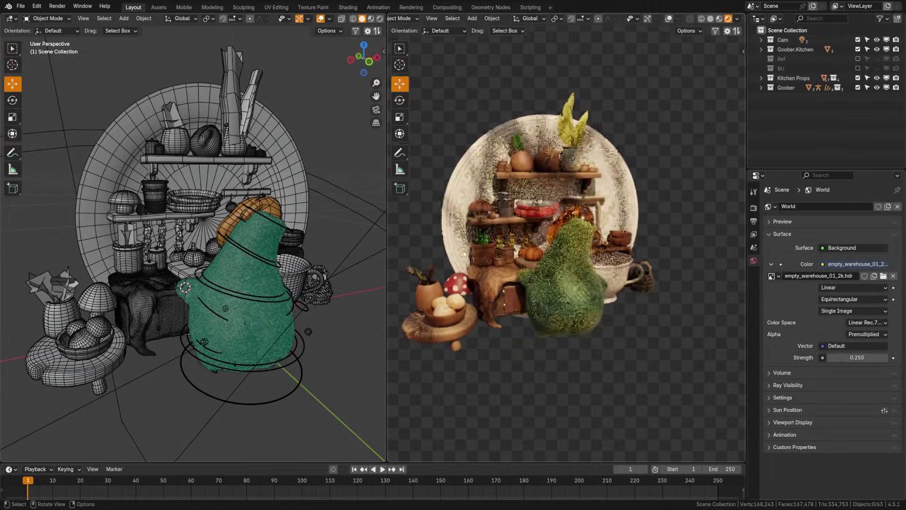
Orbit, zoom and pan around the kitchen scene's wireframe props
{"action": "middle_click_drag", "start_coordinate": [590, 298], "coordinate": [531, 298]}
{"action": "scroll", "coordinate": [531, 299], "scroll_direction": "up", "scroll_amount": 2}
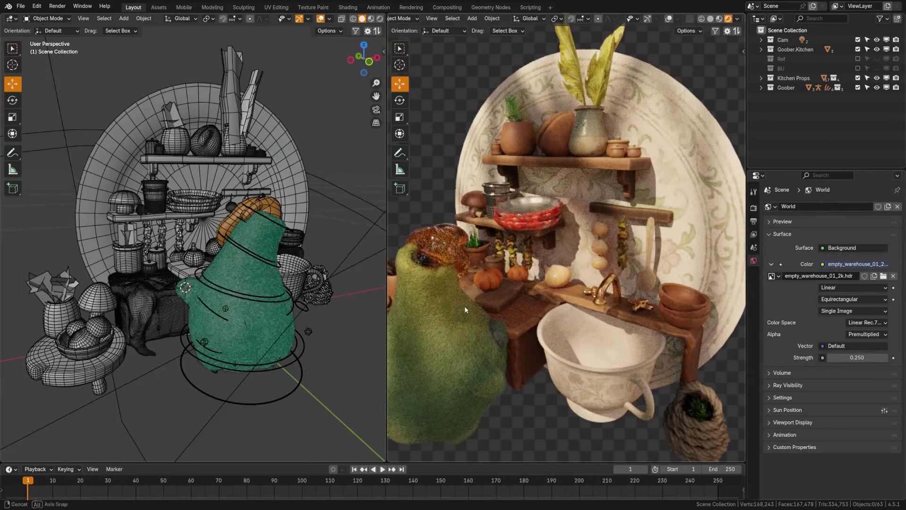
{"action": "scroll", "coordinate": [533, 300], "scroll_direction": "up", "scroll_amount": 4}
{"action": "scroll", "coordinate": [567, 300], "scroll_direction": "down", "scroll_amount": 5}
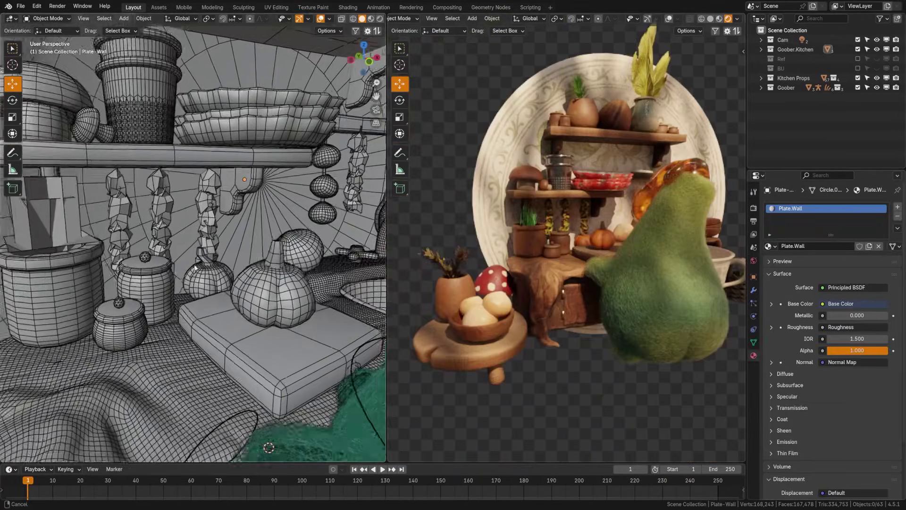
{"action": "middle_click_drag", "start_coordinate": [123, 275], "coordinate": [198, 284], "text": "shift"}
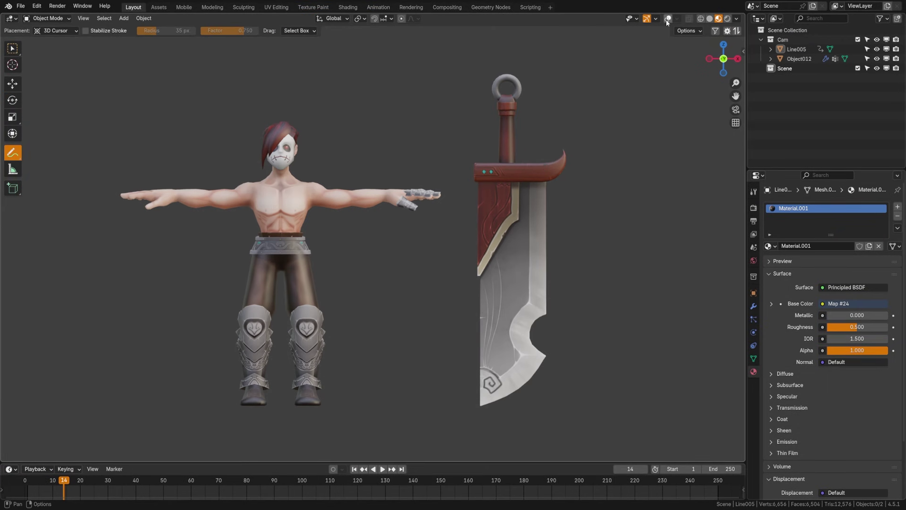
Show the wireframe overlay on the character and zoom in on its torso
{"action": "left_click", "coordinate": [667, 19]}
{"action": "scroll", "coordinate": [277, 308], "scroll_direction": "up", "scroll_amount": 3}
{"action": "middle_click_drag", "start_coordinate": [274, 310], "coordinate": [359, 293], "text": "shift"}
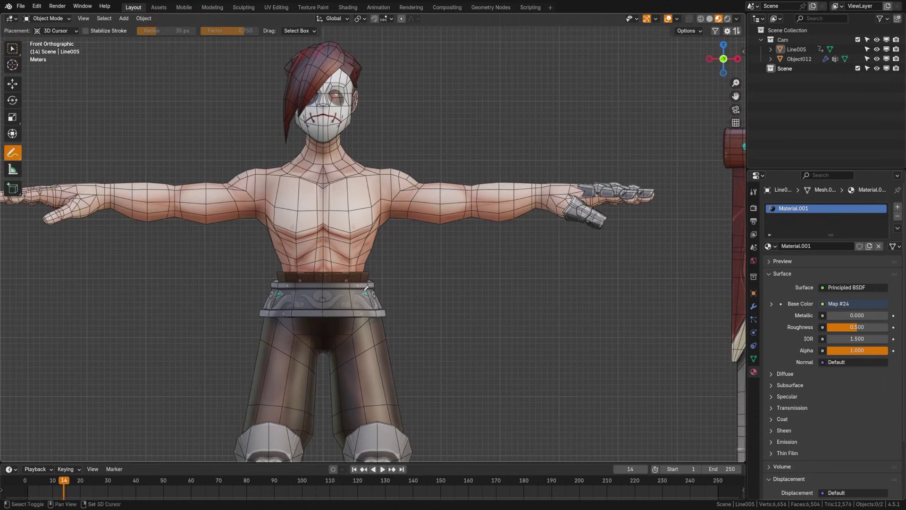
{"action": "scroll", "coordinate": [359, 293], "scroll_direction": "up", "scroll_amount": 3}
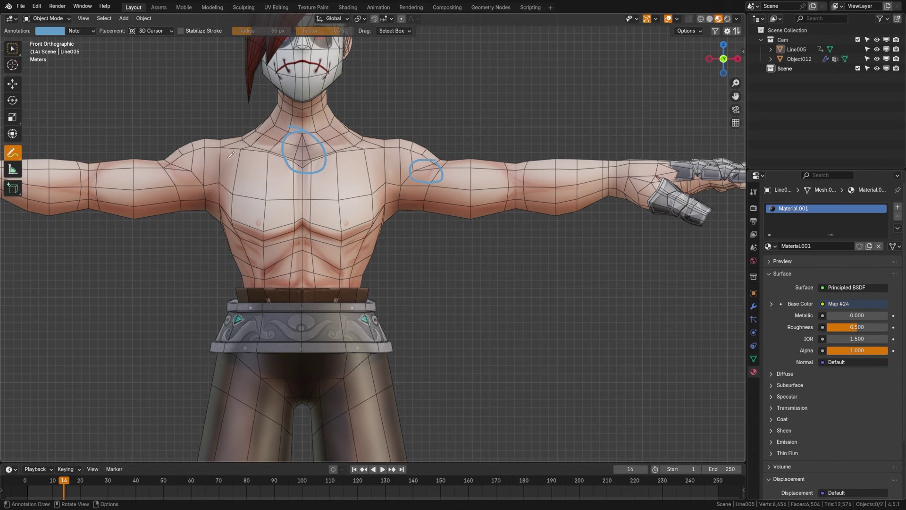
{"action": "middle_click_drag", "start_coordinate": [259, 275], "coordinate": [292, 272]}
Circle a problem area with annotation strokes, then display the rocks as triangles
{"action": "mouse_move", "coordinate": [337, 260]}
{"action": "left_mouse_down"}
{"action": "mouse_move", "coordinate": [300, 269]}
{"action": "mouse_move", "coordinate": [298, 305]}
{"action": "mouse_move", "coordinate": [345, 261]}
{"action": "left_mouse_up"}
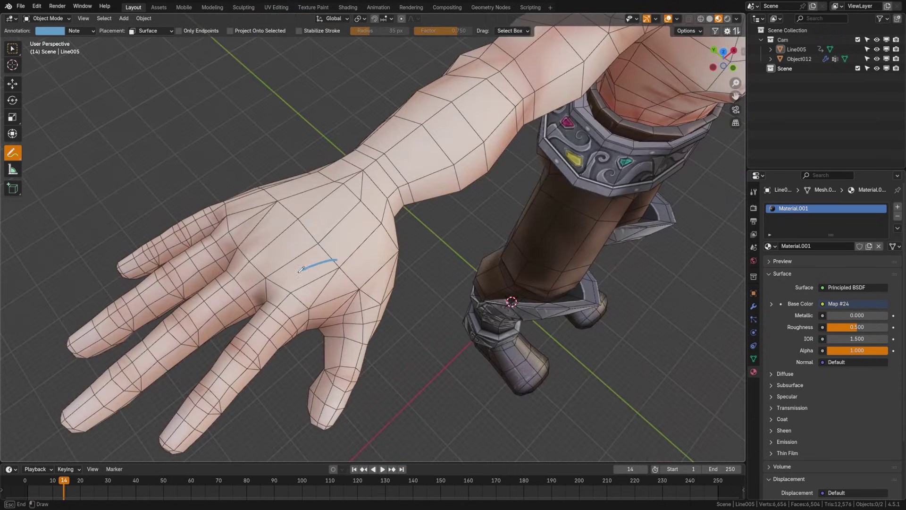
{"action": "mouse_move", "coordinate": [344, 261]}
{"action": "middle_mouse_down"}
{"action": "mouse_move", "coordinate": [213, 259]}
{"action": "mouse_move", "coordinate": [287, 258]}
{"action": "middle_mouse_up"}
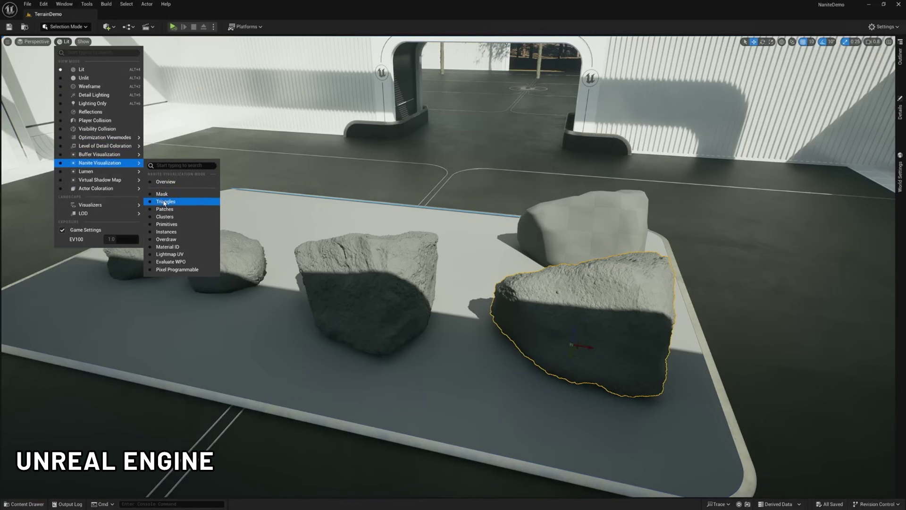
{"action": "left_click", "coordinate": [164, 203]}
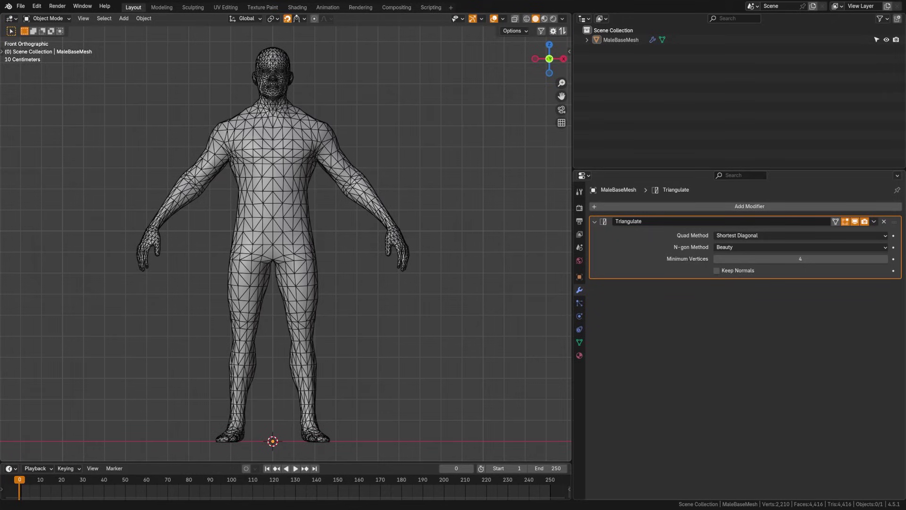
Toggle the Triangulate modifier off and back on to compare quads with triangles
{"action": "left_click", "coordinate": [855, 222]}
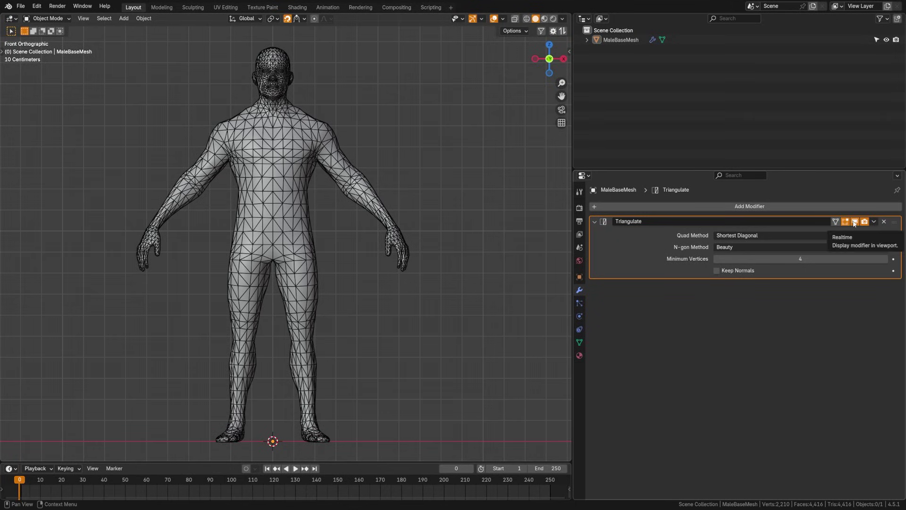
{"action": "left_click", "coordinate": [855, 222]}
{"action": "left_click", "coordinate": [855, 222]}
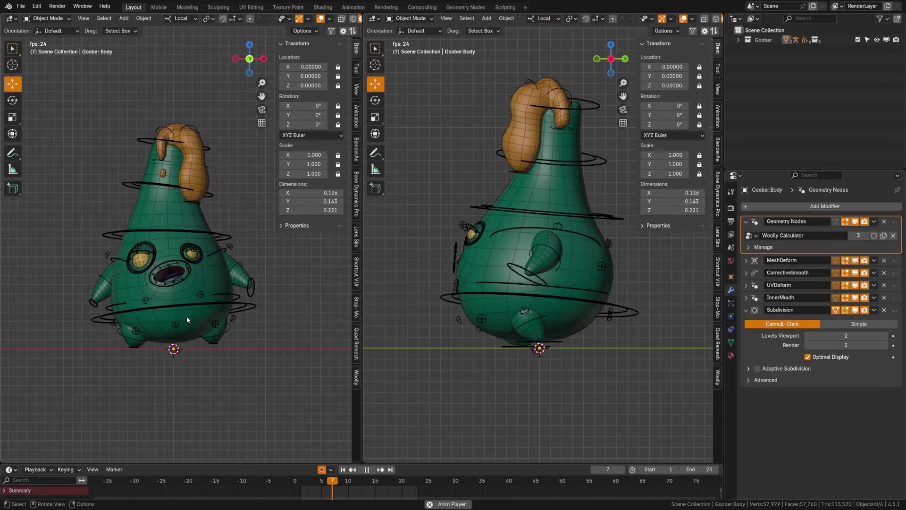
Disable the Goober's viewport subdivision and mark its body with annotation strokes
{"action": "scroll", "coordinate": [186, 316], "scroll_direction": "up", "scroll_amount": 1}
{"action": "scroll", "coordinate": [185, 313], "scroll_direction": "up", "scroll_amount": 4}
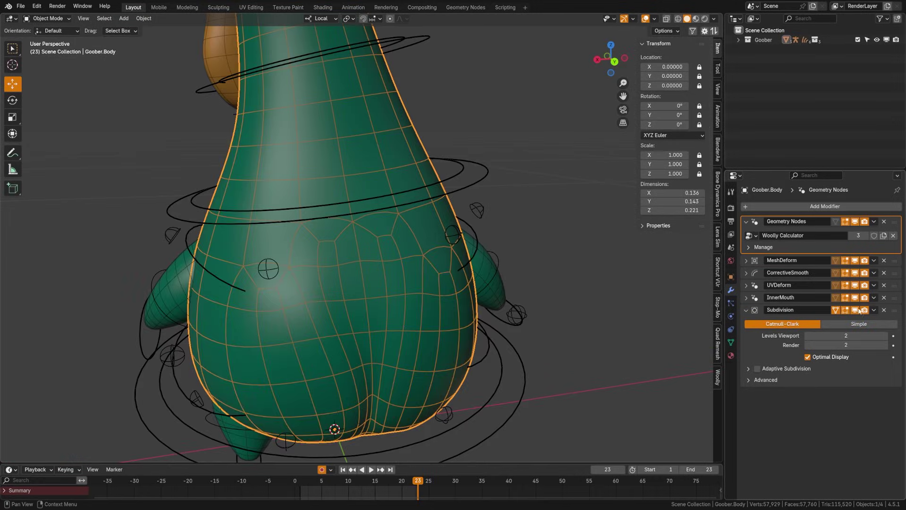
{"action": "left_click", "coordinate": [856, 310]}
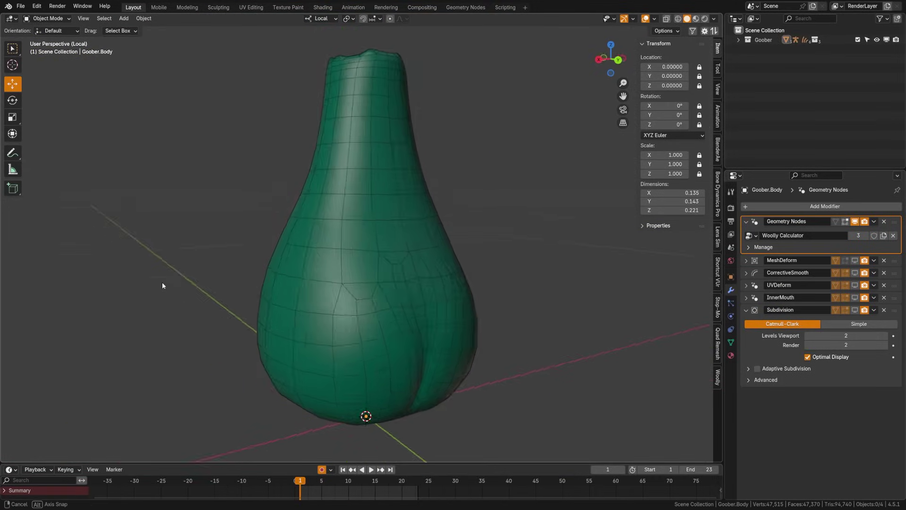
{"action": "scroll", "coordinate": [291, 331], "scroll_direction": "up", "scroll_amount": 5}
{"action": "key", "text": "shift+space"}
{"action": "key", "text": "d"}
{"action": "middle_click_drag", "start_coordinate": [292, 335], "coordinate": [287, 260], "text": "shift"}
{"action": "left_click_drag", "start_coordinate": [244, 260], "coordinate": [223, 268]}
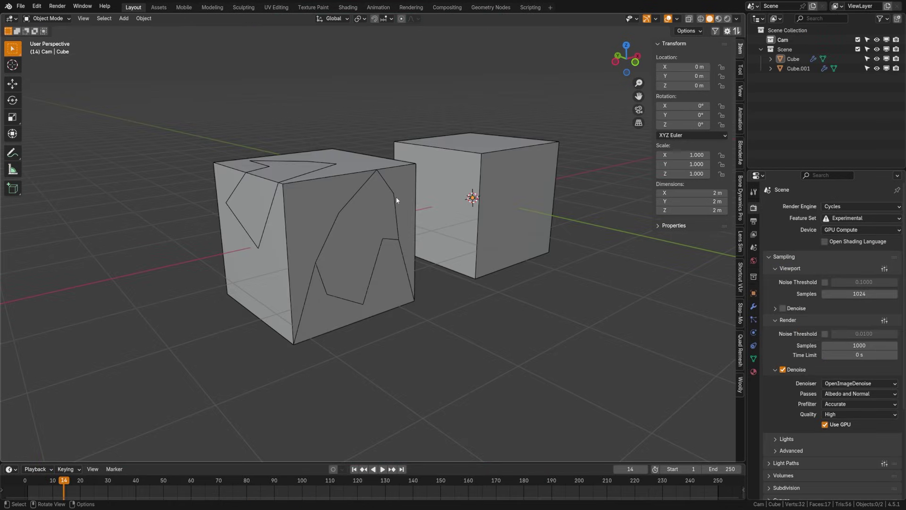
Subdivide both the right and left cubes with Ctrl+2 to compare their topology
{"action": "middle_click_drag", "start_coordinate": [370, 243], "coordinate": [325, 268]}
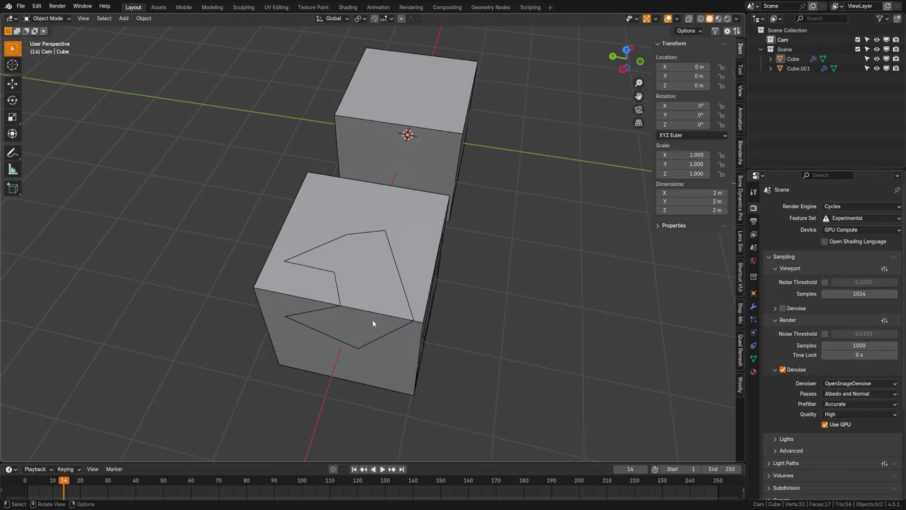
{"action": "middle_click_drag", "start_coordinate": [424, 301], "coordinate": [518, 268]}
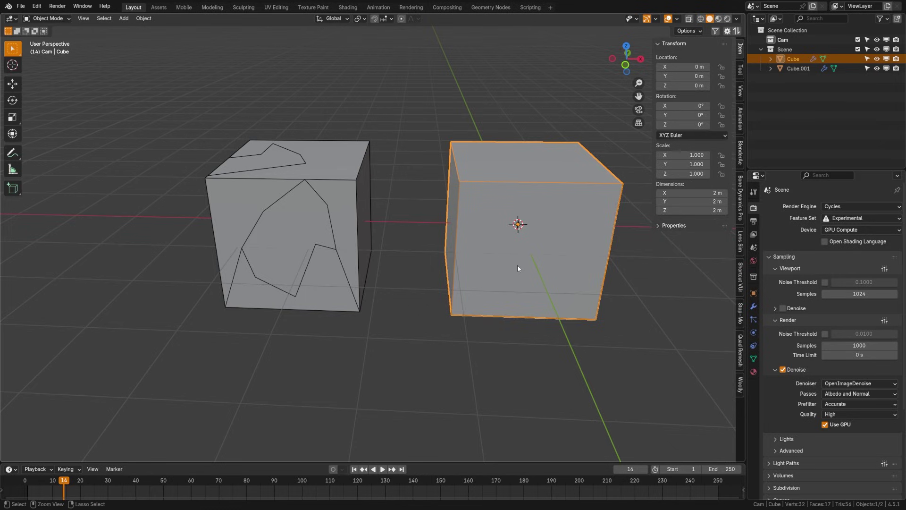
{"action": "key", "text": "ctrl+2"}
{"action": "left_click", "coordinate": [305, 238]}
{"action": "key", "text": "ctrl+2"}
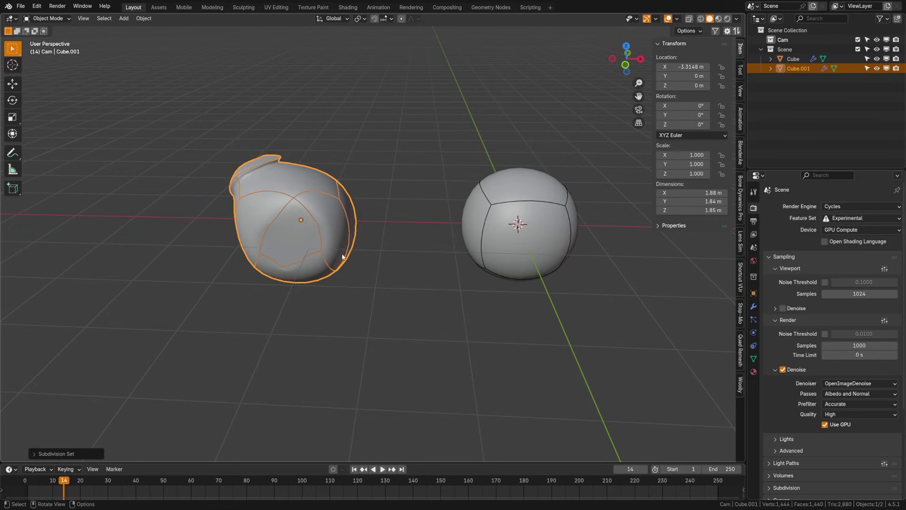
{"action": "mouse_move", "coordinate": [273, 259]}
{"action": "middle_mouse_down"}
{"action": "mouse_move", "coordinate": [307, 281]}
{"action": "mouse_move", "coordinate": [354, 260]}
{"action": "mouse_move", "coordinate": [270, 257]}
{"action": "middle_mouse_up"}
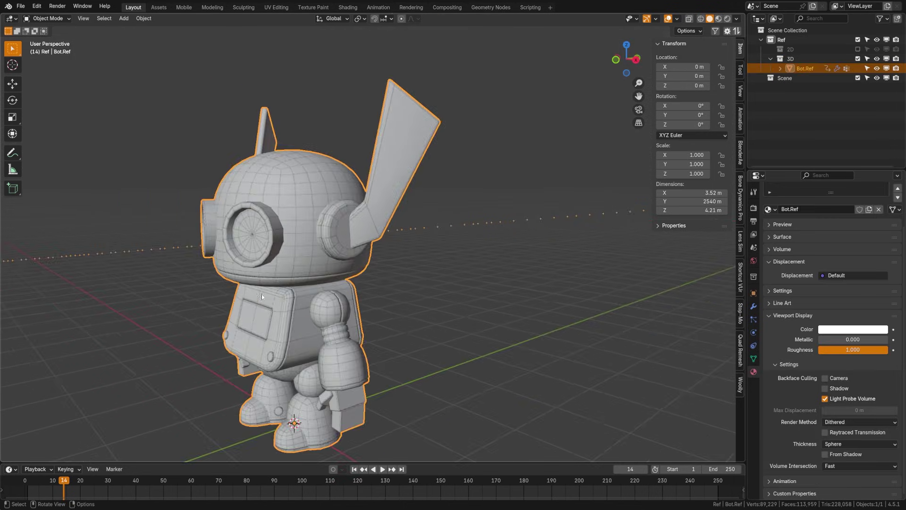
Select the robot ear's disc mesh and orbit to face it head-on
{"action": "scroll", "coordinate": [262, 294], "scroll_direction": "up", "scroll_amount": 10}
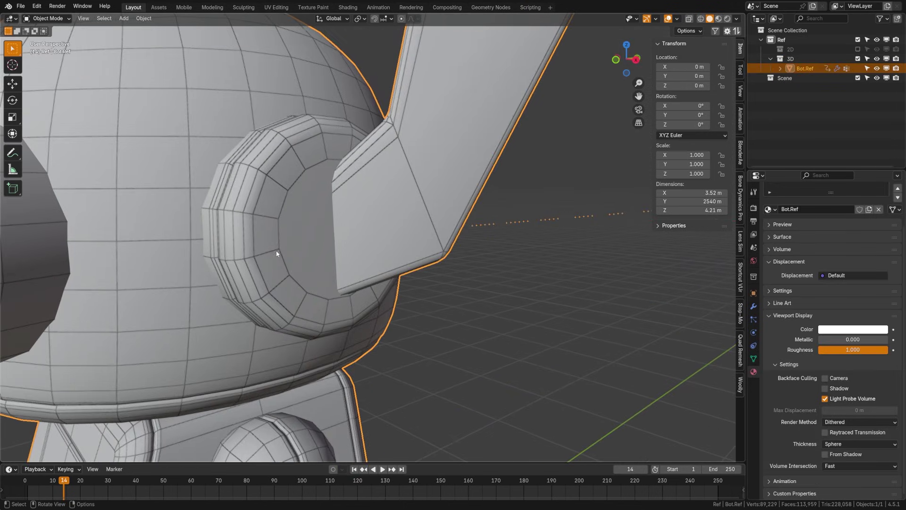
{"action": "left_click", "coordinate": [350, 252]}
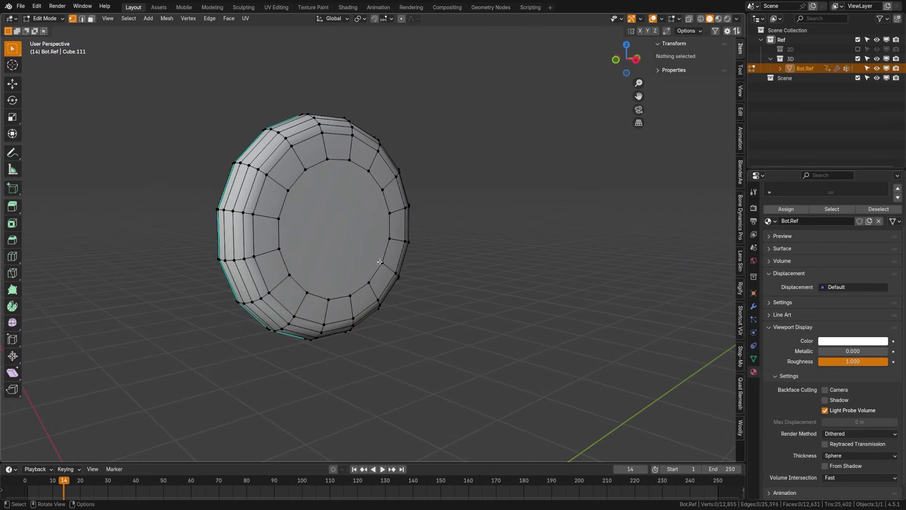
{"action": "mouse_move", "coordinate": [373, 262]}
{"action": "middle_mouse_down"}
{"action": "mouse_move", "coordinate": [350, 261]}
{"action": "mouse_move", "coordinate": [357, 261]}
{"action": "middle_mouse_up"}
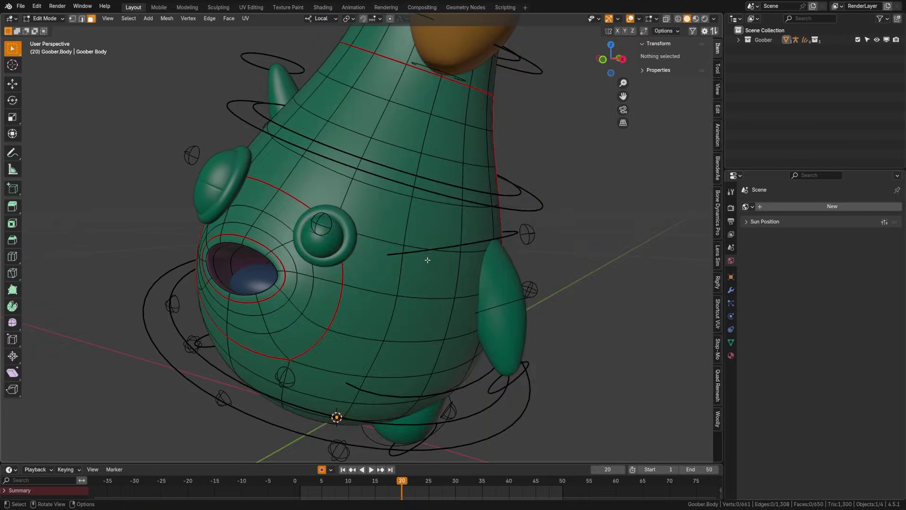
Orbit toward the Goober's mouth, switch to face selection and deselect everything
{"action": "scroll", "coordinate": [388, 283], "scroll_direction": "up", "scroll_amount": 3}
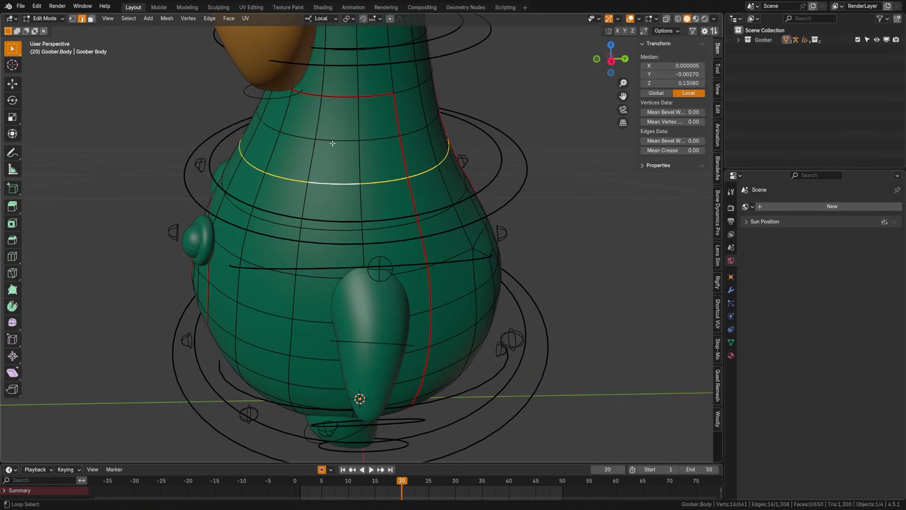
{"action": "scroll", "coordinate": [314, 243], "scroll_direction": "down", "scroll_amount": 5}
{"action": "middle_click_drag", "start_coordinate": [314, 244], "coordinate": [368, 283]}
{"action": "scroll", "coordinate": [368, 283], "scroll_direction": "up", "scroll_amount": 5}
{"action": "key", "text": "3"}
{"action": "key", "text": "alt+a"}
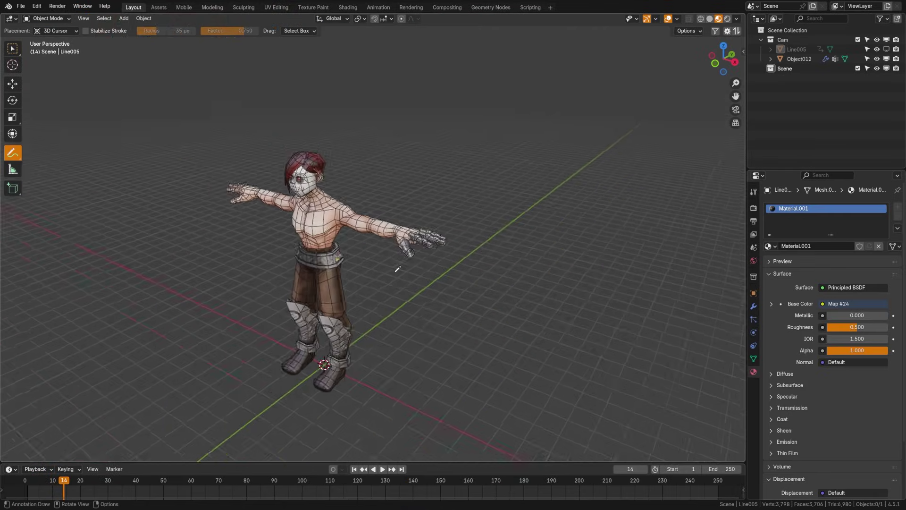
Mark the arm with an annotation stroke and pose it by moving the IK target
{"action": "scroll", "coordinate": [459, 286], "scroll_direction": "up", "scroll_amount": 6}
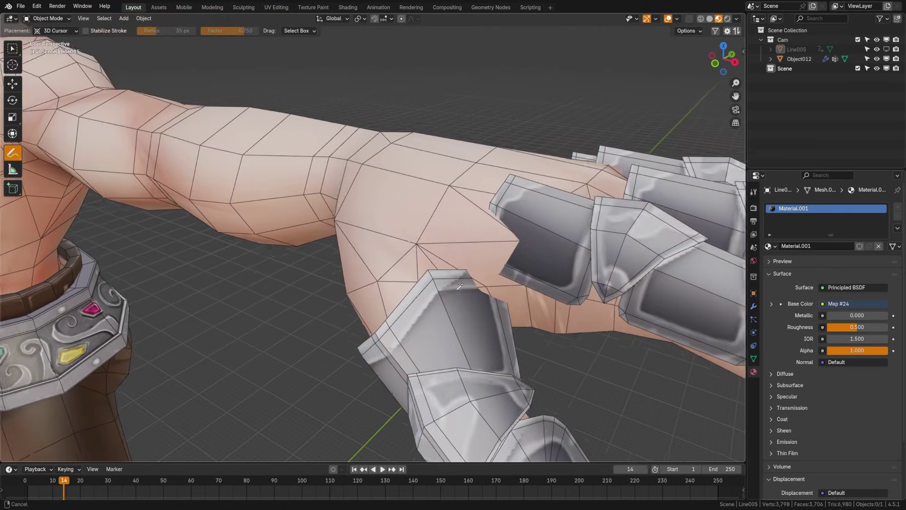
{"action": "left_click_drag", "start_coordinate": [402, 227], "coordinate": [386, 229]}
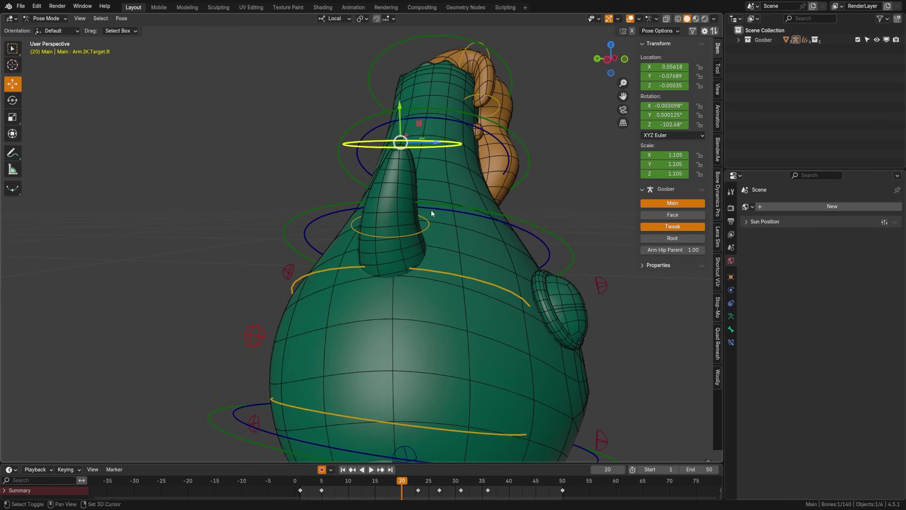
{"action": "key", "text": "g"}
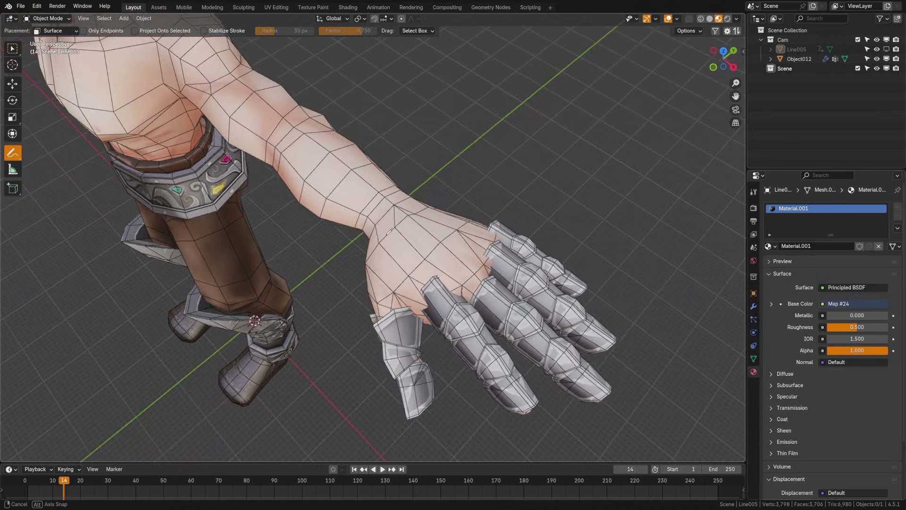
{"action": "middle_click_drag", "start_coordinate": [389, 231], "coordinate": [386, 218]}
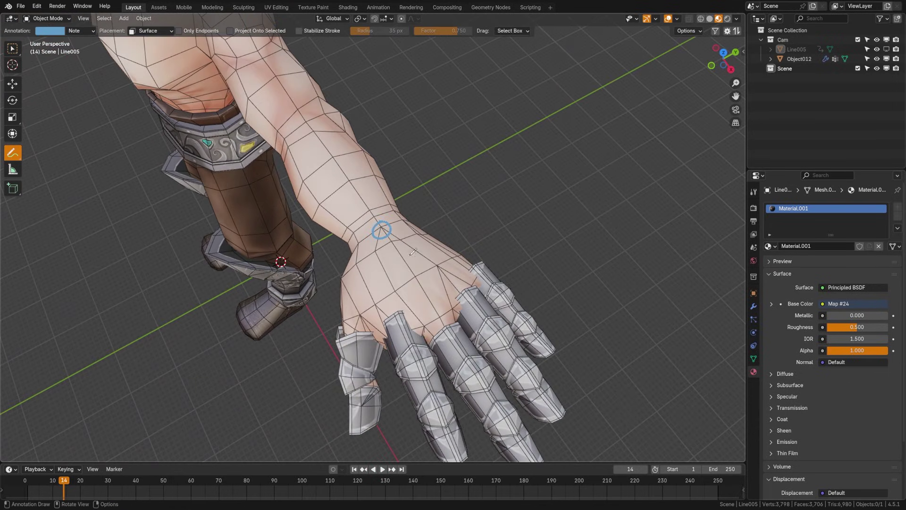
{"action": "middle_click_drag", "start_coordinate": [403, 300], "coordinate": [386, 246]}
{"action": "scroll", "coordinate": [387, 246], "scroll_direction": "up", "scroll_amount": 3}
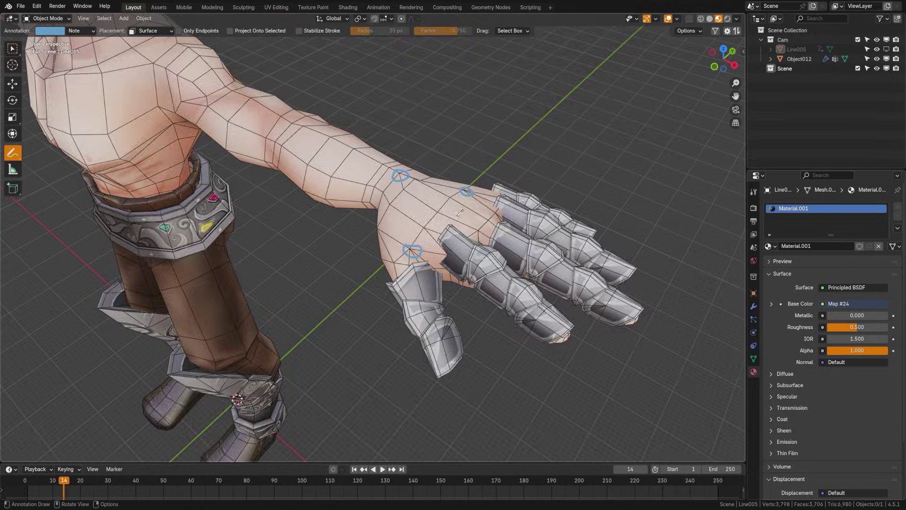
Toggle the Knot Bot's Levels Viewport between 0 and 1, leaving it at 1, then view the flamingos
{"action": "middle_click_drag", "start_coordinate": [189, 246], "coordinate": [331, 246]}
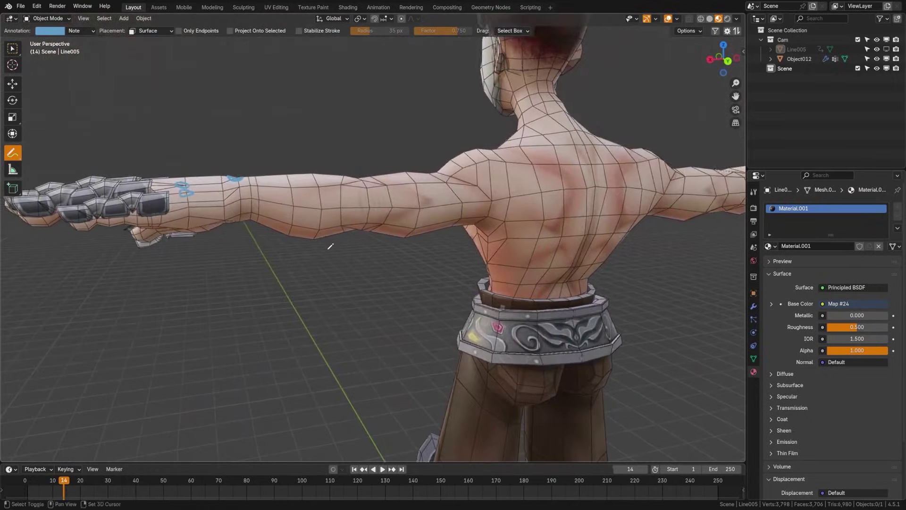
{"action": "scroll", "coordinate": [330, 246], "scroll_direction": "up", "scroll_amount": 4}
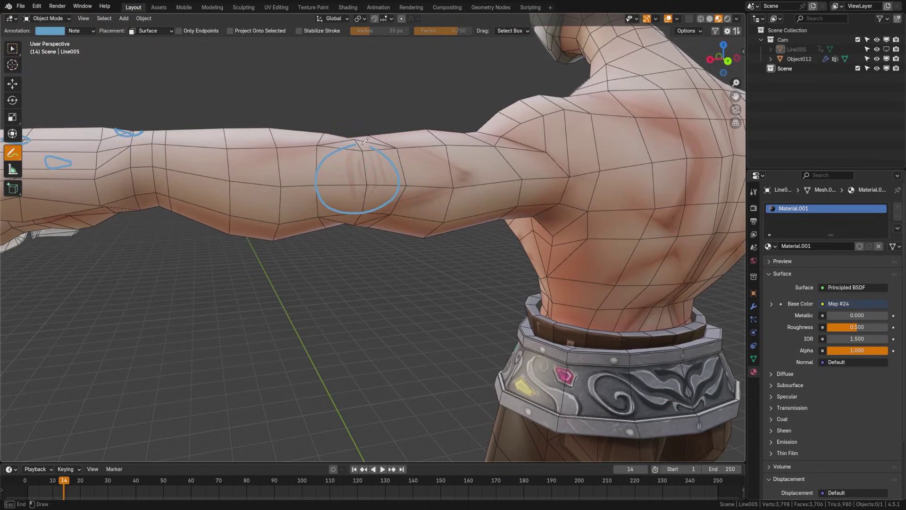
{"action": "scroll", "coordinate": [442, 231], "scroll_direction": "down", "scroll_amount": 5}
{"action": "middle_click_drag", "start_coordinate": [443, 231], "coordinate": [519, 259]}
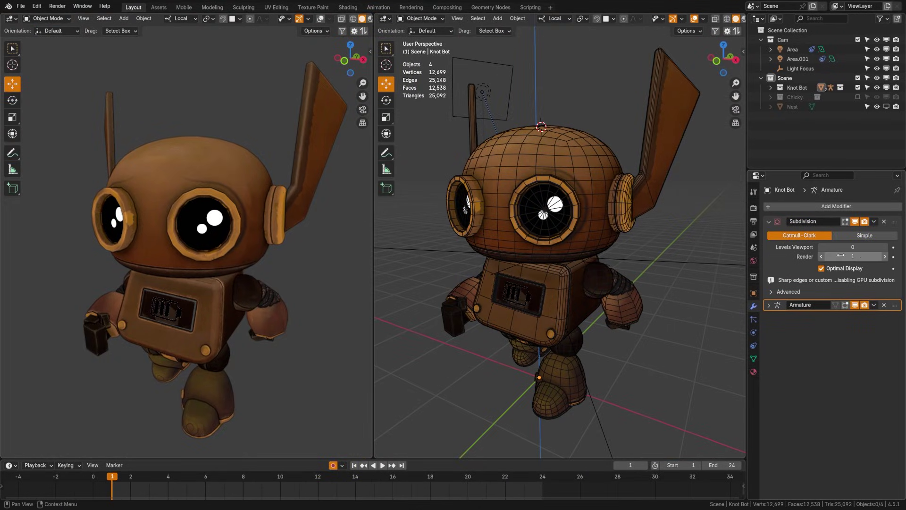
{"action": "left_click", "coordinate": [886, 247]}
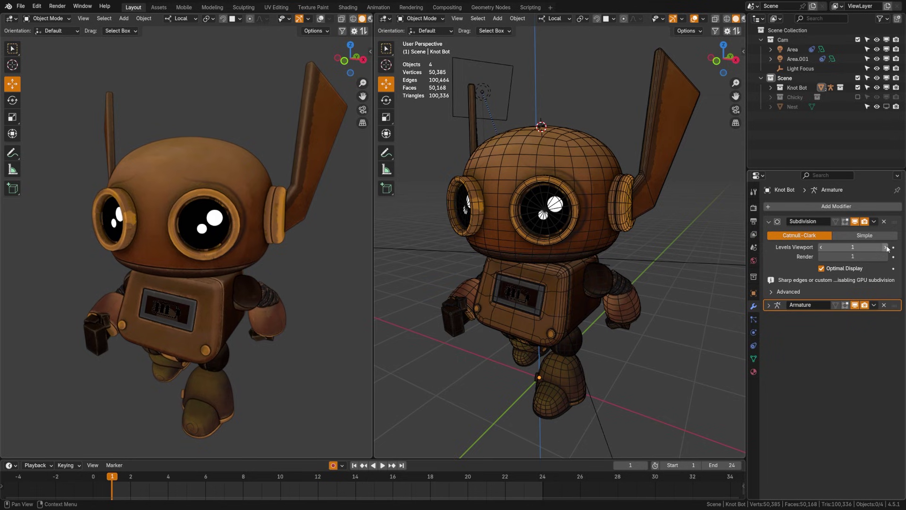
{"action": "left_click", "coordinate": [822, 250]}
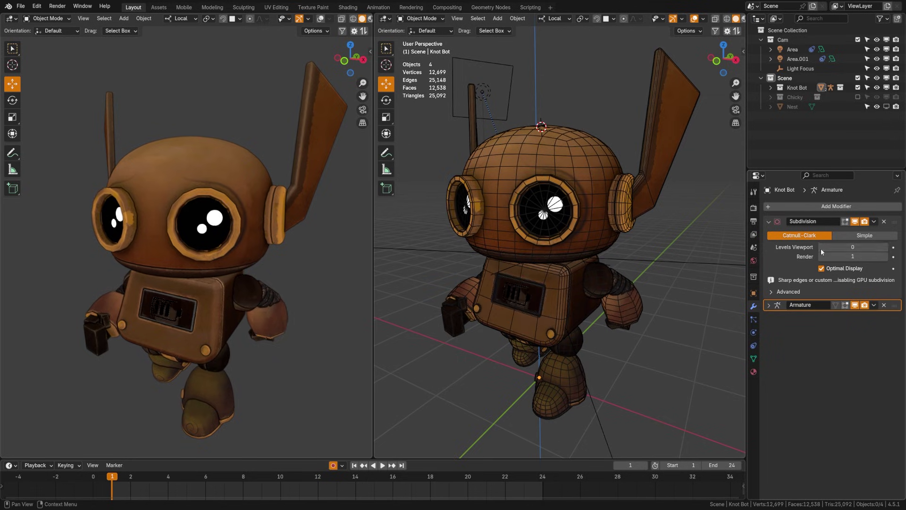
{"action": "left_click", "coordinate": [886, 247]}
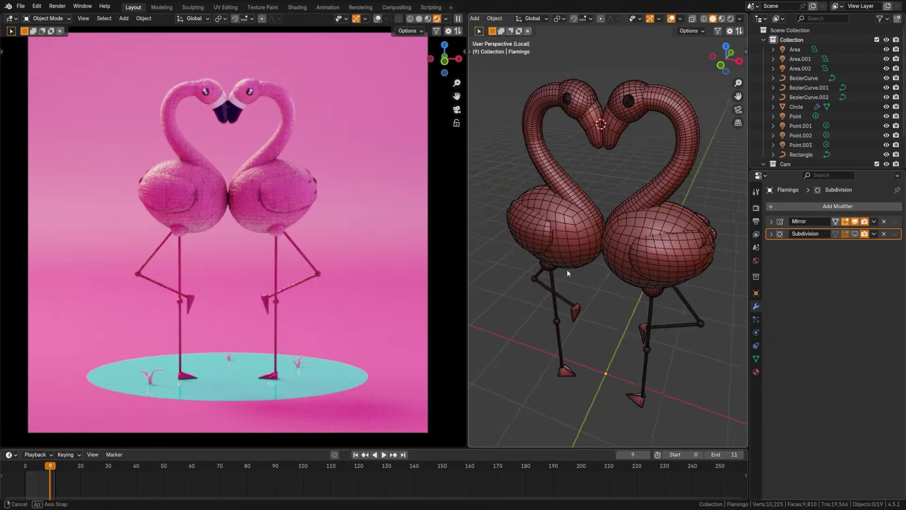
{"action": "middle_click_drag", "start_coordinate": [567, 270], "coordinate": [668, 282]}
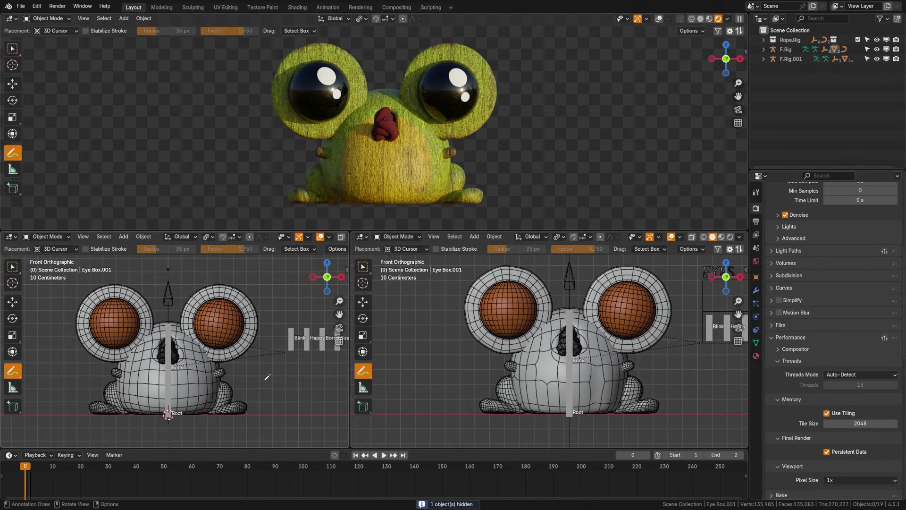
Draw a check mark beside the good topology and move the rounded cube to deform it
{"action": "left_click_drag", "start_coordinate": [264, 381], "coordinate": [302, 364]}
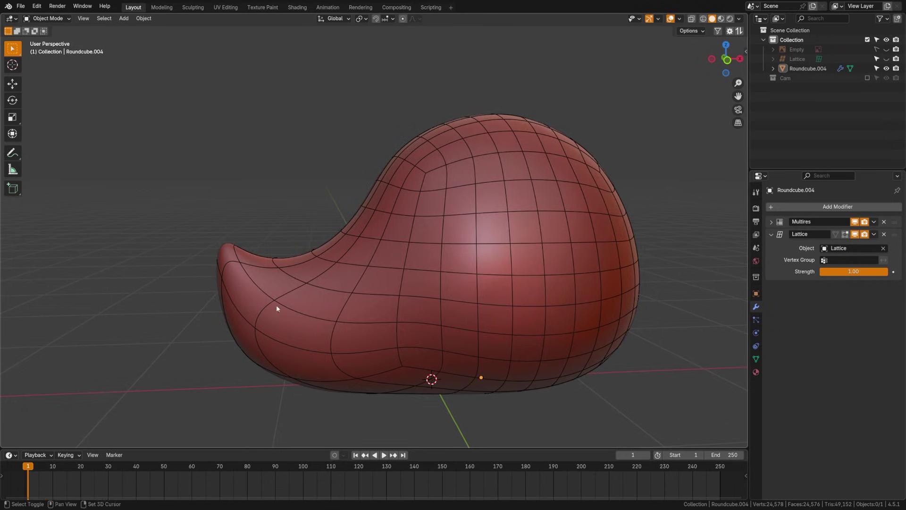
{"action": "key", "text": "g"}
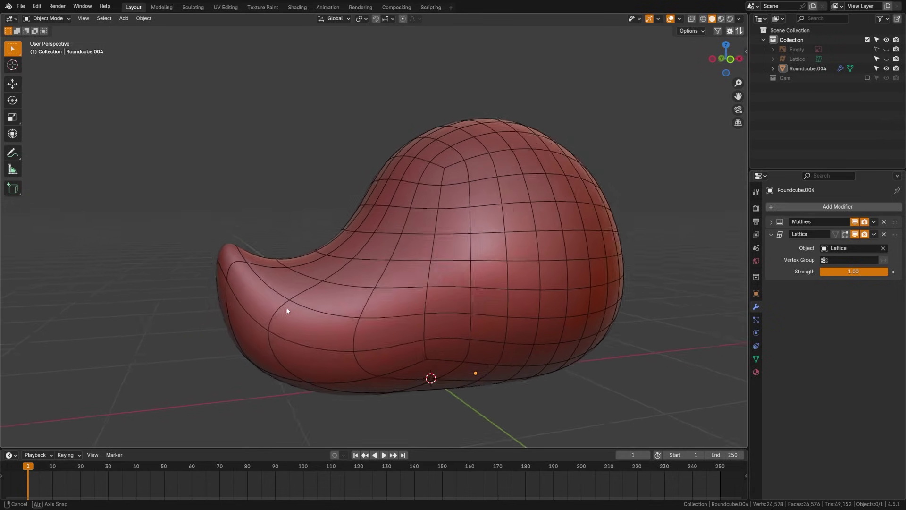
{"action": "middle_click_drag", "start_coordinate": [320, 300], "coordinate": [434, 306]}
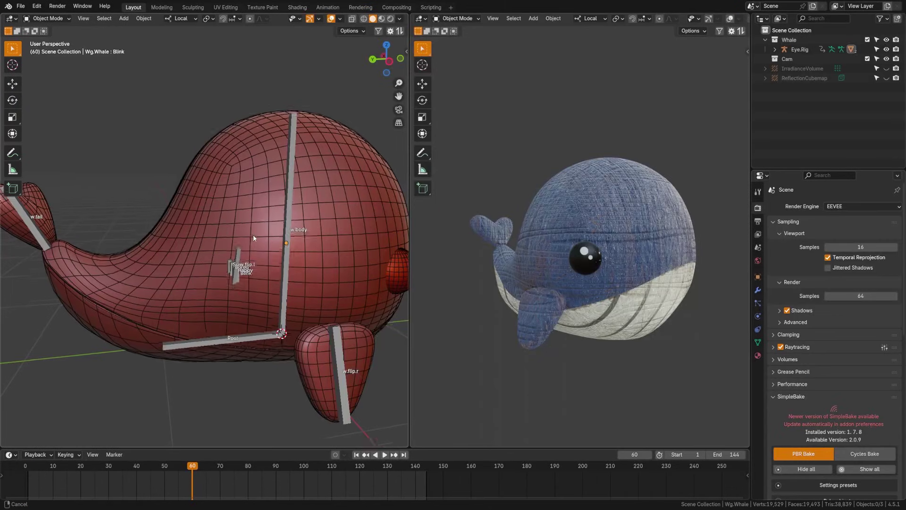
Put the W.King statue into Edit Mode and pose the whale rig via its IK target
{"action": "middle_click_drag", "start_coordinate": [253, 234], "coordinate": [208, 275]}
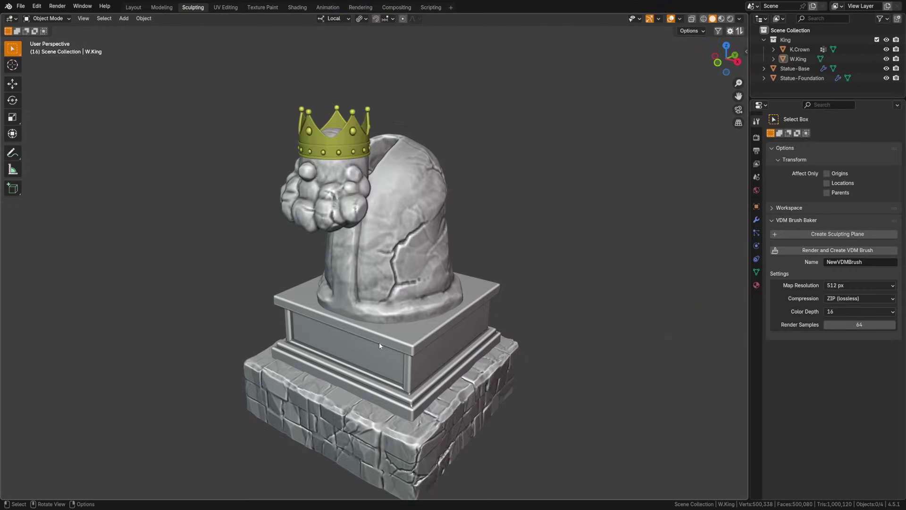
{"action": "scroll", "coordinate": [379, 345], "scroll_direction": "up", "scroll_amount": 8}
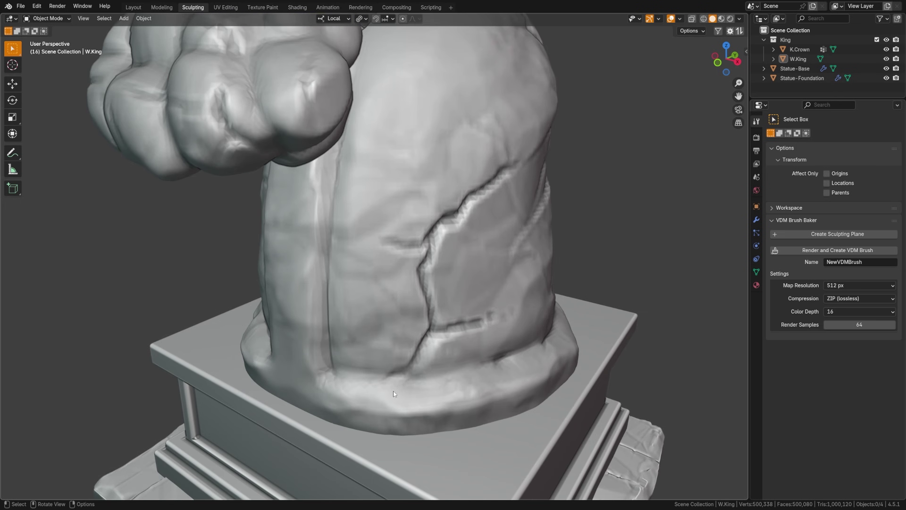
{"action": "left_click", "coordinate": [410, 388]}
{"action": "key", "text": "Tab"}
{"action": "scroll", "coordinate": [378, 255], "scroll_direction": "up", "scroll_amount": 5}
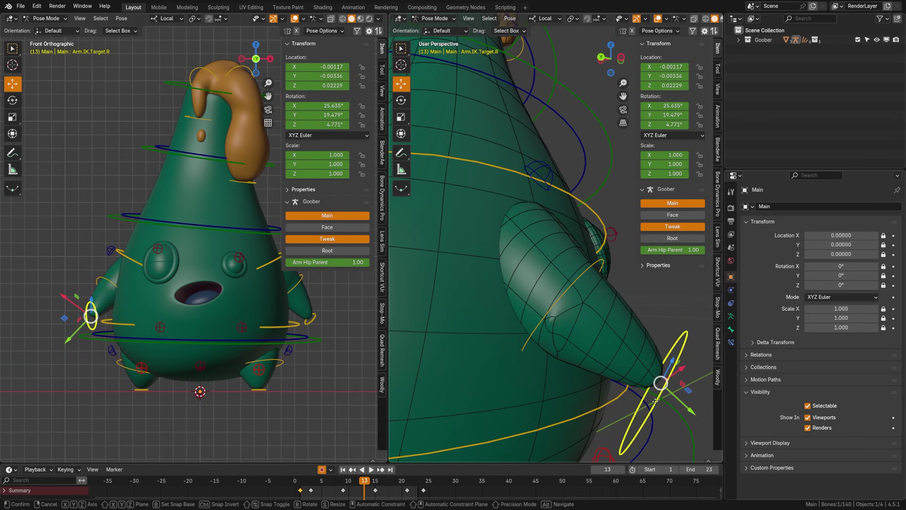
{"action": "left_click_drag", "start_coordinate": [663, 392], "coordinate": [641, 401]}
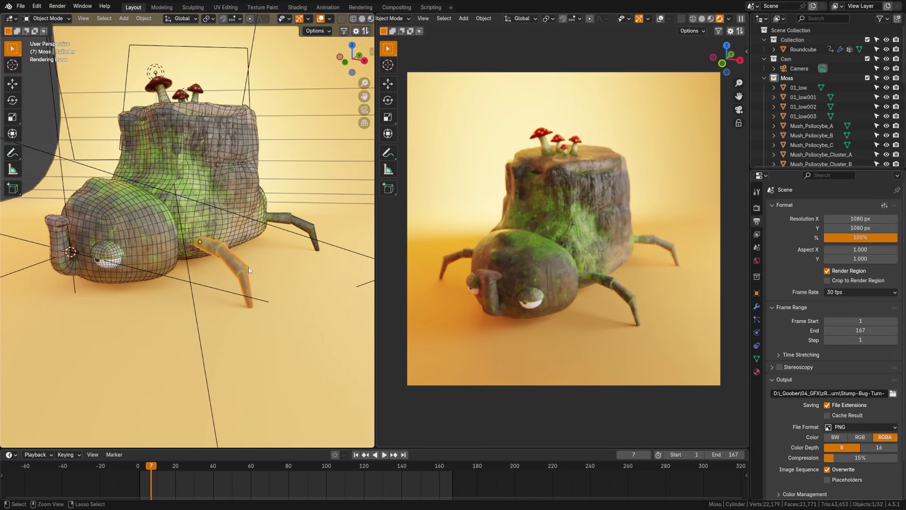
Select the bug's leg and add several evenly spaced loop cuts along it
{"action": "key", "text": "alt+a"}
{"action": "middle_click_drag", "start_coordinate": [248, 268], "coordinate": [269, 280]}
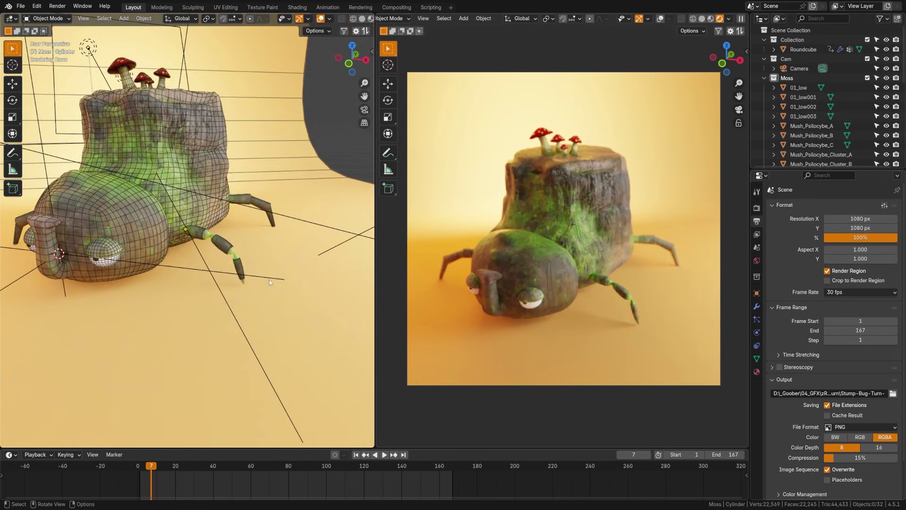
{"action": "scroll", "coordinate": [269, 279], "scroll_direction": "up", "scroll_amount": 5}
{"action": "left_click", "coordinate": [208, 255]}
{"action": "key", "text": "Tab"}
{"action": "key", "text": "ctrl+r"}
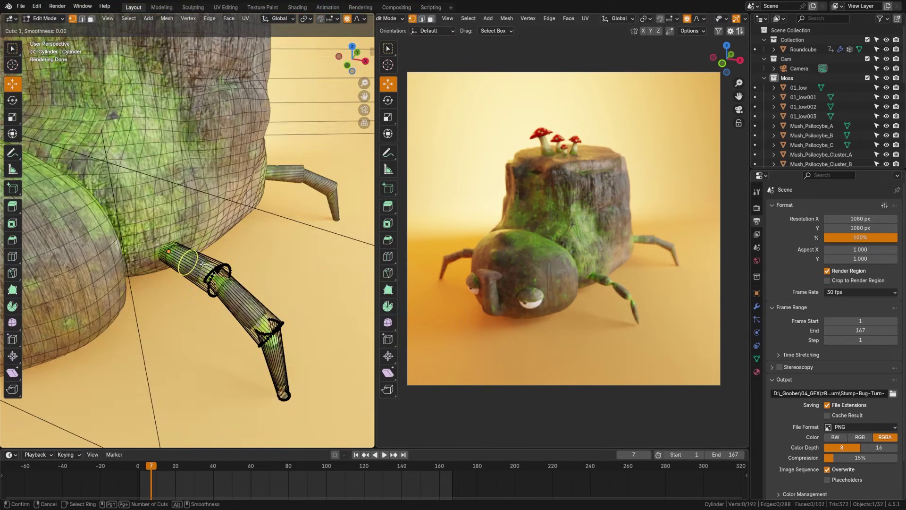
{"action": "scroll", "coordinate": [203, 265], "scroll_direction": "up", "scroll_amount": 2}
{"action": "left_click", "coordinate": [239, 304]}
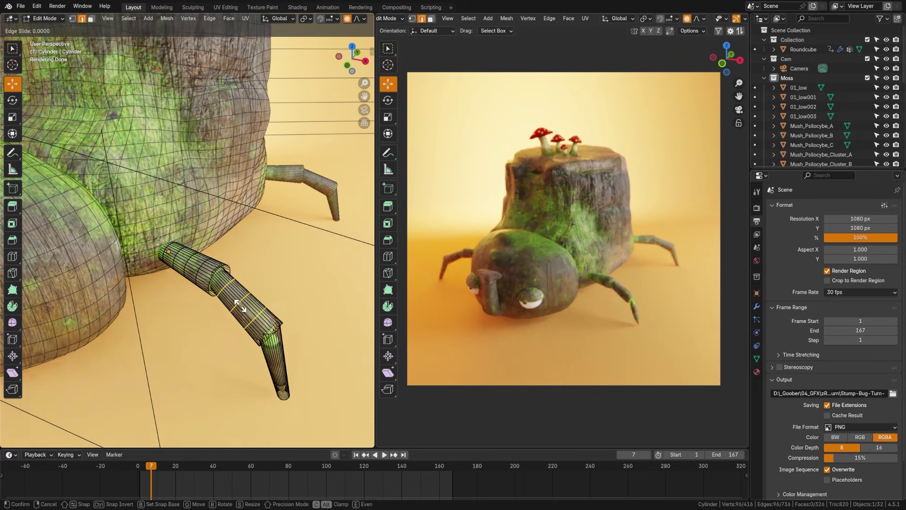
{"action": "left_click", "coordinate": [239, 305]}
Clear the leg's selection, return to Object Mode and view the stump from the front
{"action": "key", "text": "1"}
{"action": "left_click", "coordinate": [292, 359]}
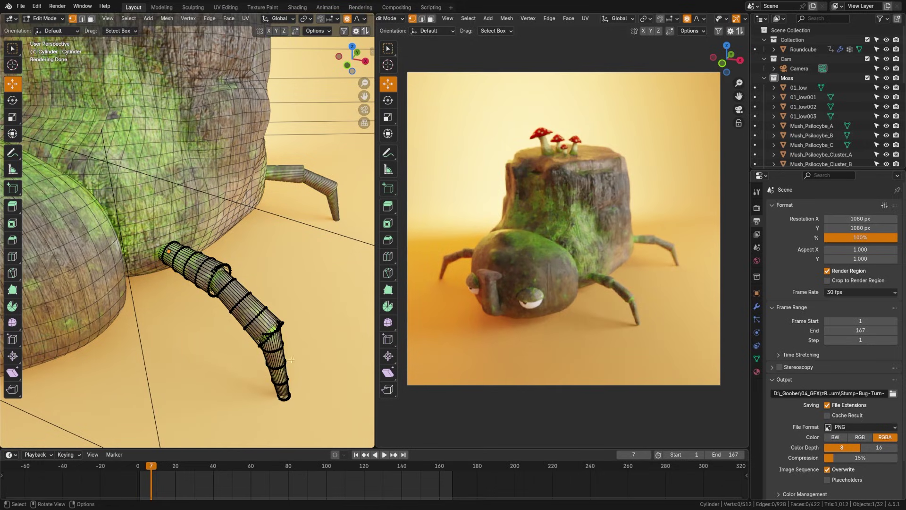
{"action": "key", "text": "Tab"}
{"action": "scroll", "coordinate": [260, 356], "scroll_direction": "down", "scroll_amount": 4}
{"action": "middle_click_drag", "start_coordinate": [232, 354], "coordinate": [231, 320]}
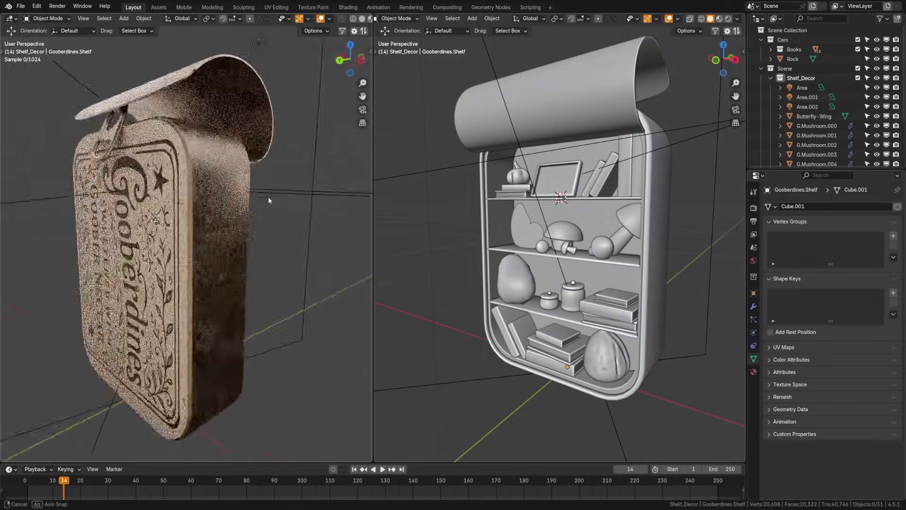
Select the edges around the dark quad on the bookshelf rim in edge select mode
{"action": "middle_click_drag", "start_coordinate": [268, 196], "coordinate": [303, 198]}
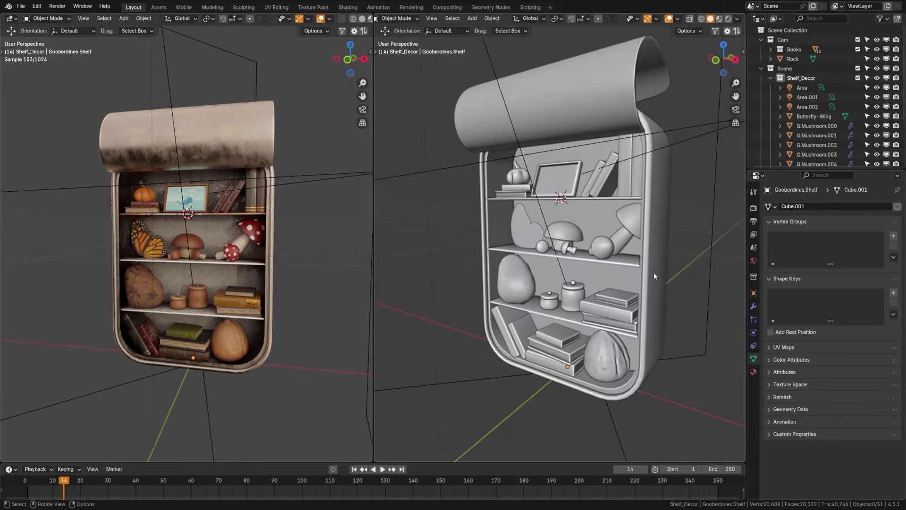
{"action": "middle_click_drag", "start_coordinate": [653, 273], "coordinate": [520, 288]}
{"action": "key", "text": "Tab"}
{"action": "scroll", "coordinate": [480, 298], "scroll_direction": "up", "scroll_amount": 8}
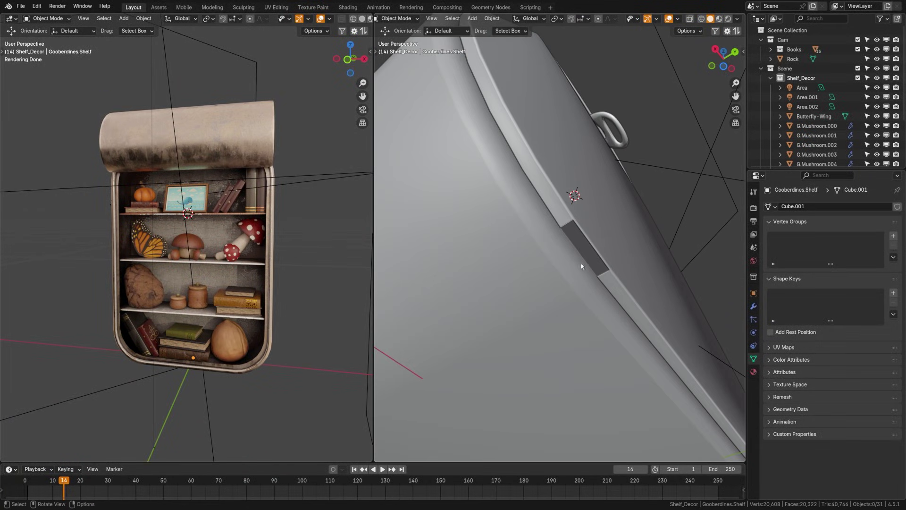
{"action": "key", "text": "2"}
{"action": "left_click", "coordinate": [566, 228], "text": "alt"}
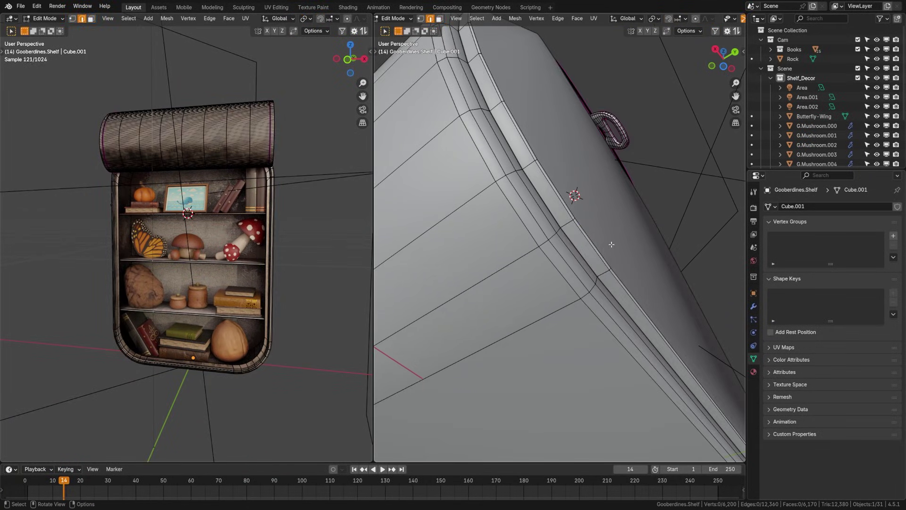
{"action": "key", "text": "Tab"}
{"action": "scroll", "coordinate": [611, 244], "scroll_direction": "down", "scroll_amount": 10}
Orbit around the moth model, then begin a loop cut on the flamingo's neck
{"action": "middle_click_drag", "start_coordinate": [611, 244], "coordinate": [567, 246]}
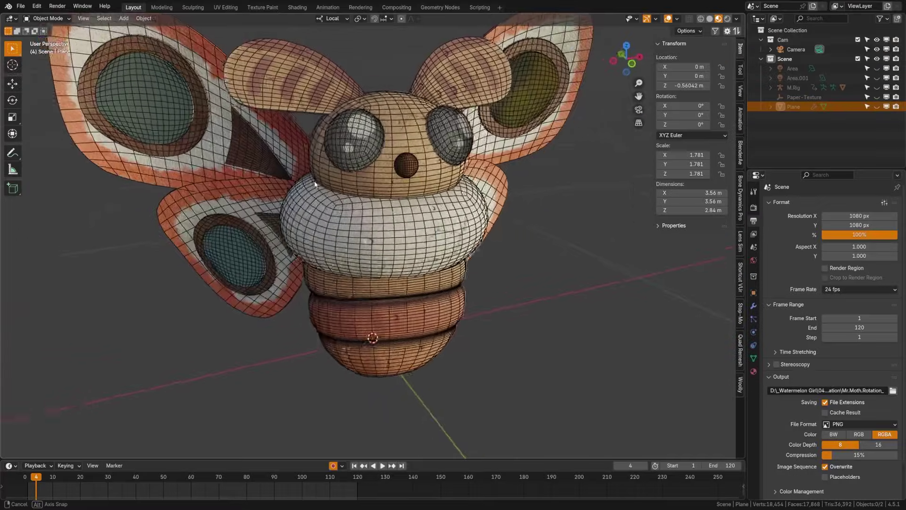
{"action": "mouse_move", "coordinate": [315, 184]}
{"action": "middle_mouse_down"}
{"action": "mouse_move", "coordinate": [385, 200]}
{"action": "mouse_move", "coordinate": [328, 181]}
{"action": "middle_mouse_up"}
{"action": "scroll", "coordinate": [349, 191], "scroll_direction": "down", "scroll_amount": 4}
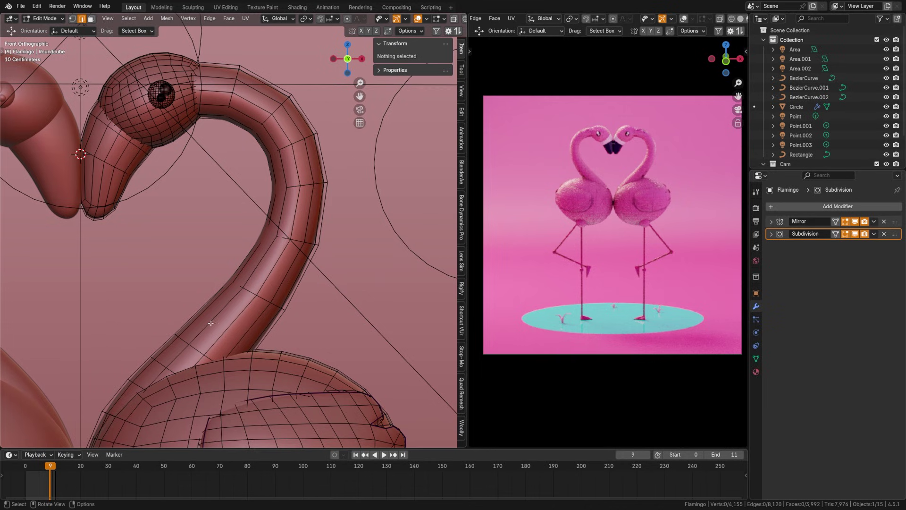
{"action": "key", "text": "ctrl+r"}
Confirm the first neck loop cuts and add two more pairs of centred loops up the neck
{"action": "left_click", "coordinate": [210, 323]}
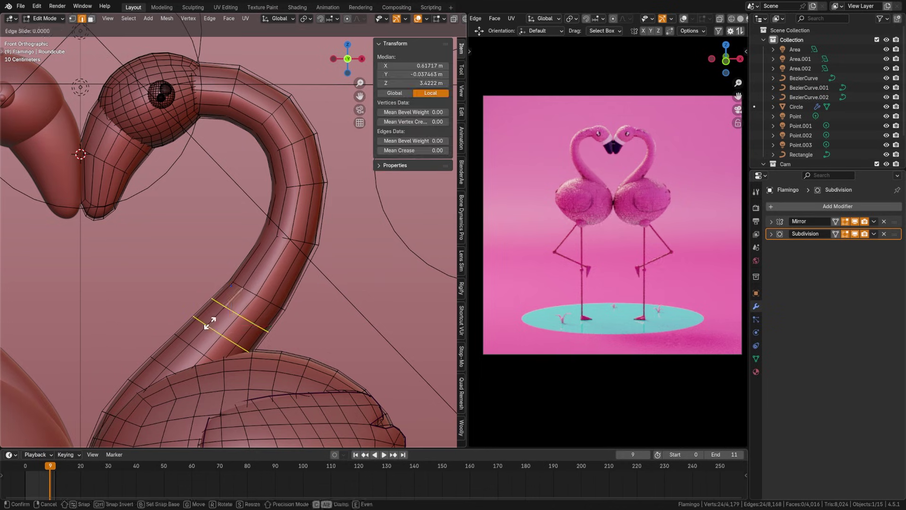
{"action": "left_click", "coordinate": [209, 320]}
{"action": "key", "text": "ctrl+r"}
{"action": "left_click", "coordinate": [266, 273]}
{"action": "left_click", "coordinate": [273, 265]}
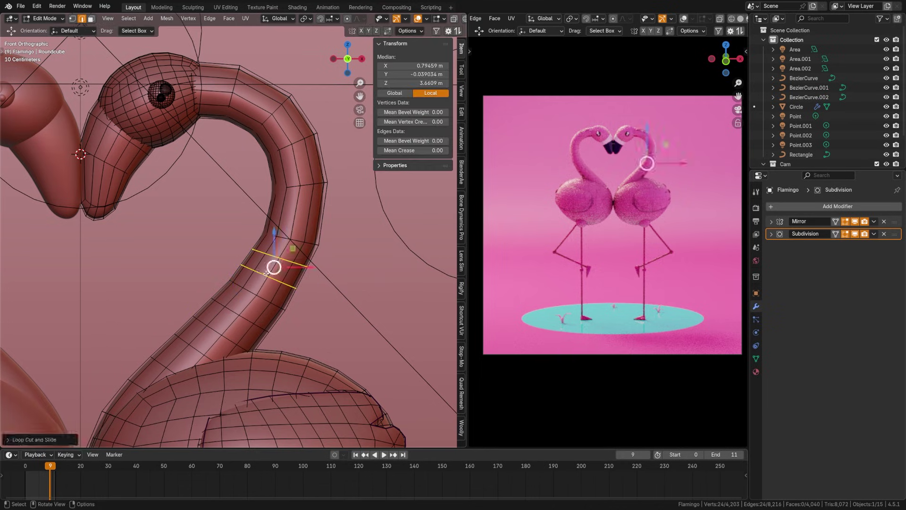
{"action": "key", "text": "ctrl+r"}
{"action": "left_click", "coordinate": [296, 212]}
{"action": "left_click", "coordinate": [294, 208]}
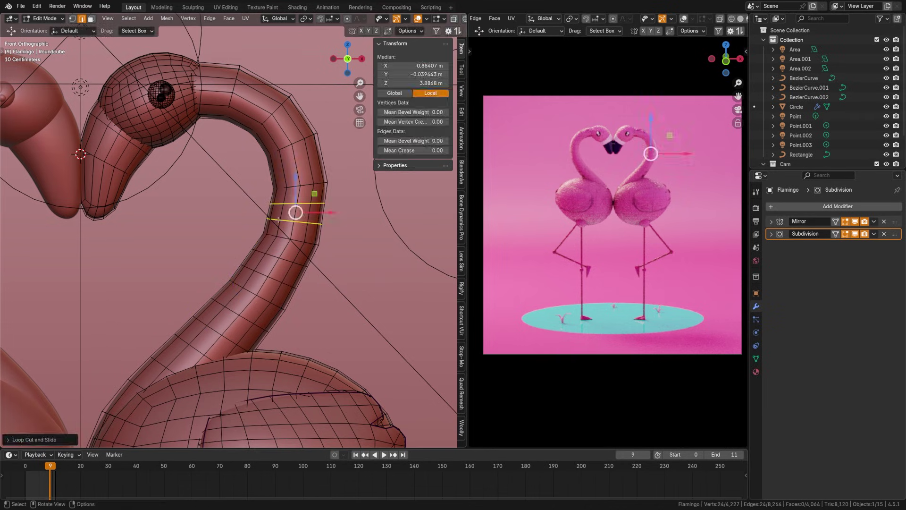
Add more centred loops on the upper neck and one just below the head, then deselect
{"action": "key", "text": "ctrl+r"}
{"action": "left_click", "coordinate": [297, 165]}
{"action": "left_click", "coordinate": [297, 157]}
{"action": "key", "text": "ctrl+r"}
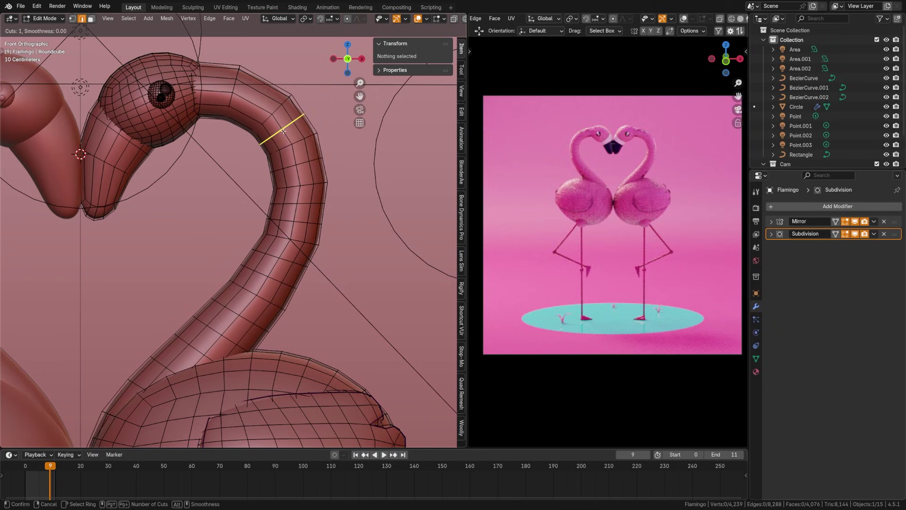
{"action": "left_click", "coordinate": [283, 124]}
{"action": "left_click", "coordinate": [283, 130]}
{"action": "key", "text": "ctrl+z"}
{"action": "key", "text": "ctrl+r"}
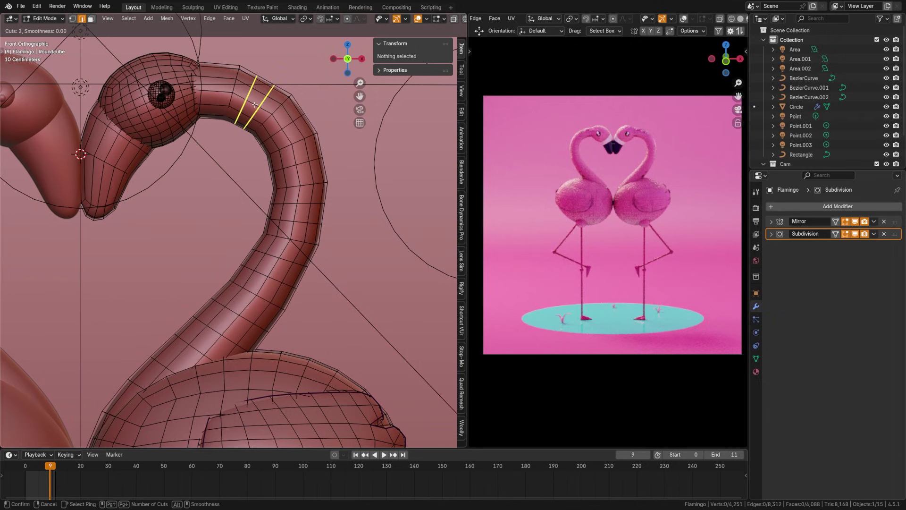
{"action": "left_click", "coordinate": [254, 105]}
{"action": "left_click", "coordinate": [254, 101]}
{"action": "key", "text": "ctrl+r"}
{"action": "left_click", "coordinate": [213, 91]}
{"action": "left_click", "coordinate": [212, 91]}
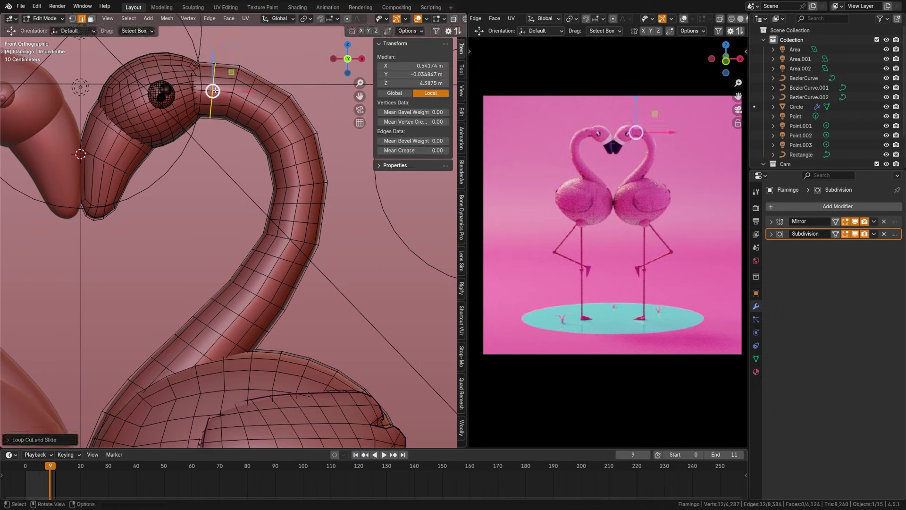
{"action": "left_click", "coordinate": [258, 183]}
{"action": "scroll", "coordinate": [258, 182], "scroll_direction": "down", "scroll_amount": 4}
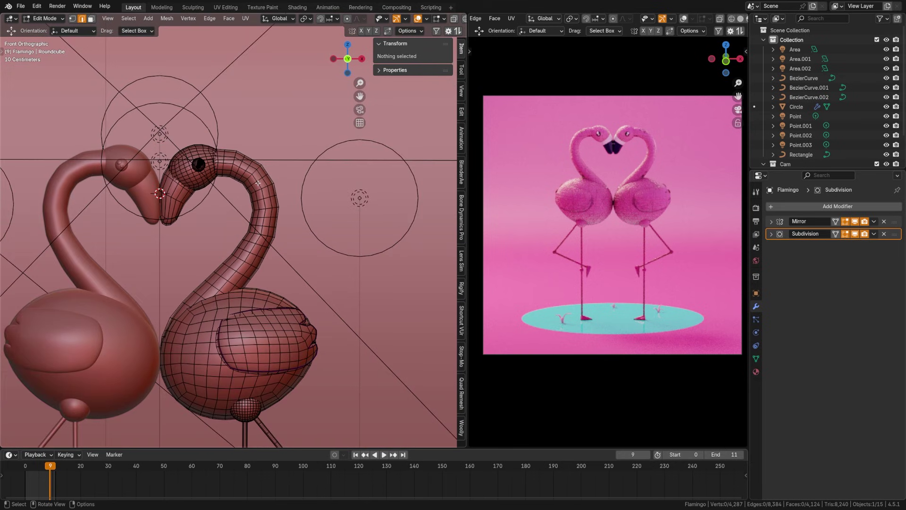
{"action": "scroll", "coordinate": [258, 182], "scroll_direction": "up", "scroll_amount": 2}
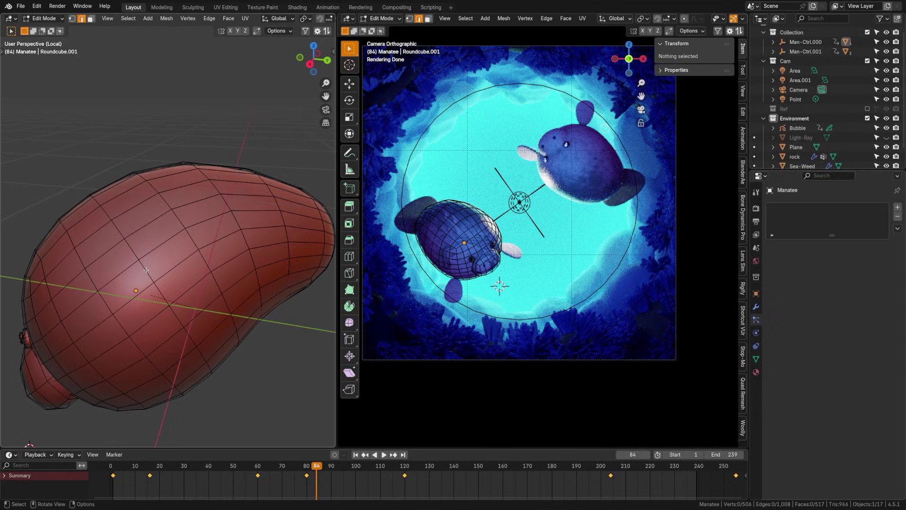
Edge-slide a vertical loop across the manatee's body and scale it up slightly
{"action": "left_click", "coordinate": [142, 271], "text": "alt"}
{"action": "key", "text": "g"}
{"action": "key", "text": "g"}
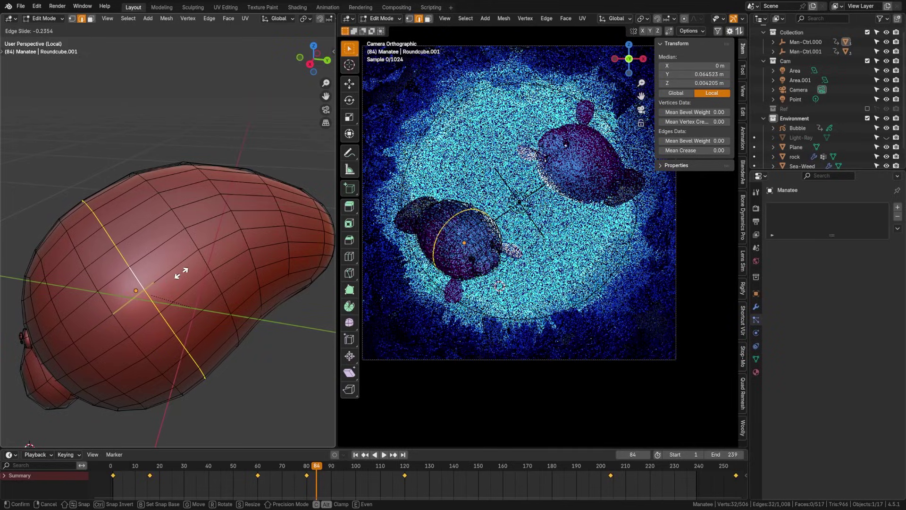
{"action": "left_click", "coordinate": [203, 271]}
{"action": "key", "text": "s"}
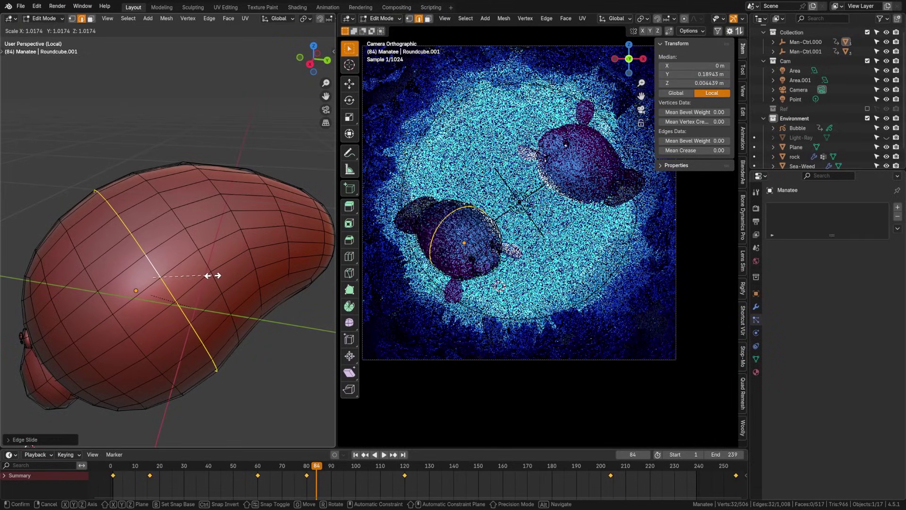
{"action": "left_click", "coordinate": [212, 276]}
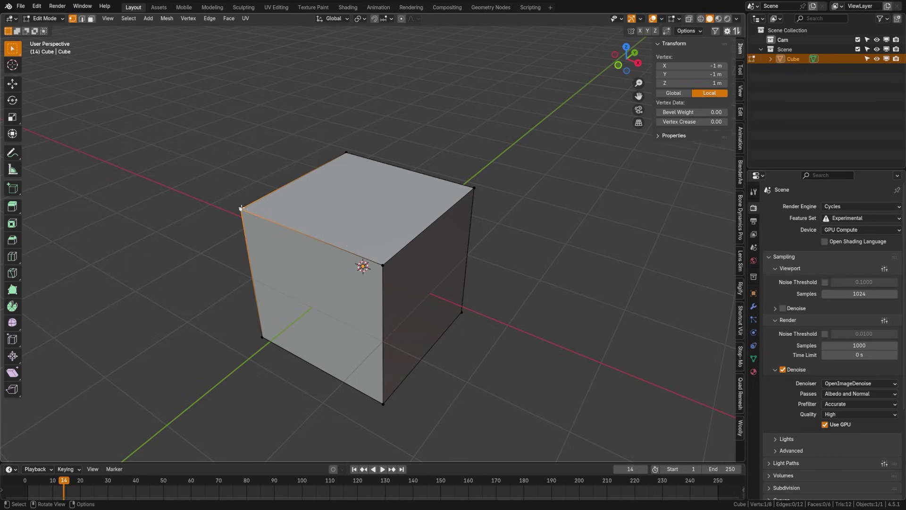
Merge the two top cube vertices At Center, then At First, undoing each
{"action": "left_click", "coordinate": [382, 266], "text": "shift"}
{"action": "key", "text": "m"}
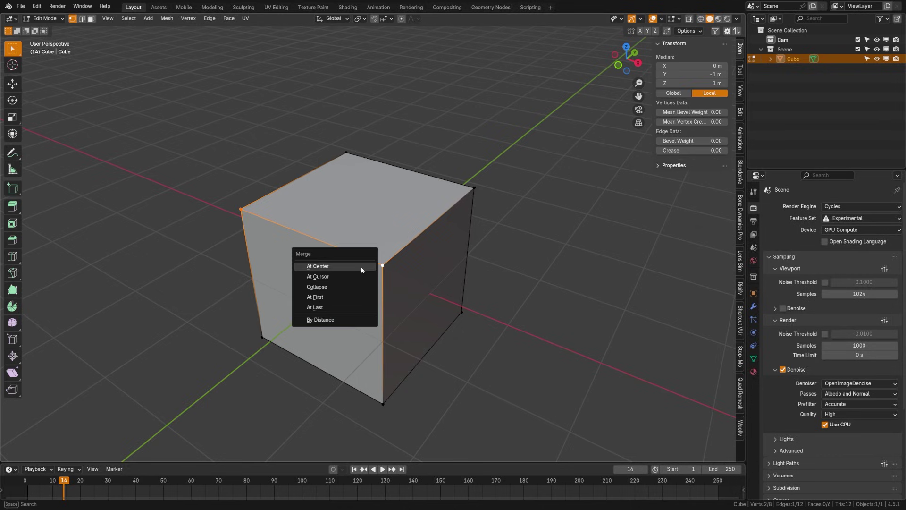
{"action": "left_click", "coordinate": [326, 267]}
{"action": "key", "text": "ctrl+z"}
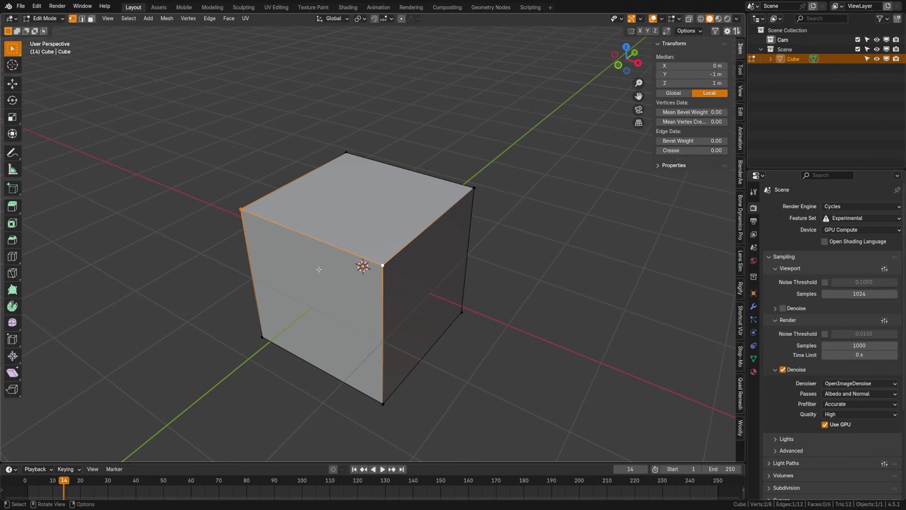
{"action": "key", "text": "m"}
{"action": "left_click", "coordinate": [315, 301]}
{"action": "key", "text": "ctrl+z"}
Test the At Last and At Cursor merge modes, undoing each to restore the cube
{"action": "key", "text": "m"}
{"action": "left_click", "coordinate": [316, 307]}
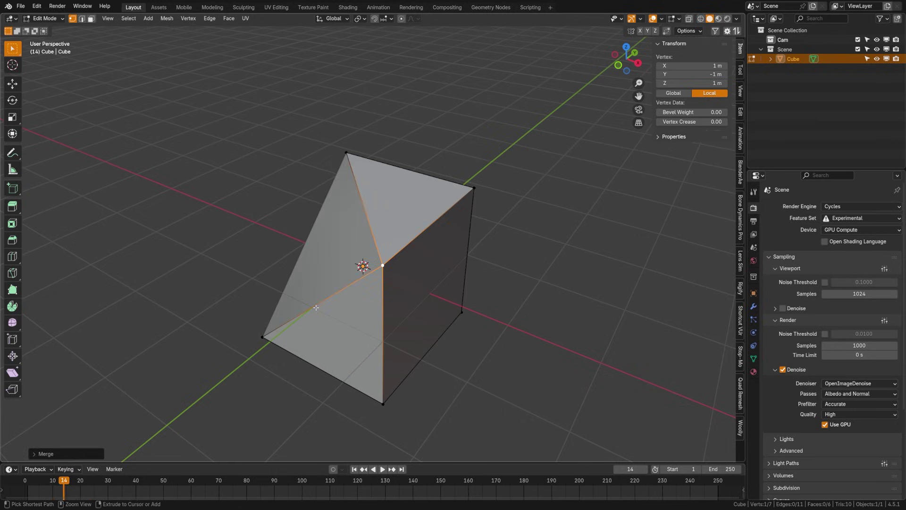
{"action": "key", "text": "ctrl+z"}
{"action": "key", "text": "m"}
{"action": "left_click", "coordinate": [303, 277]}
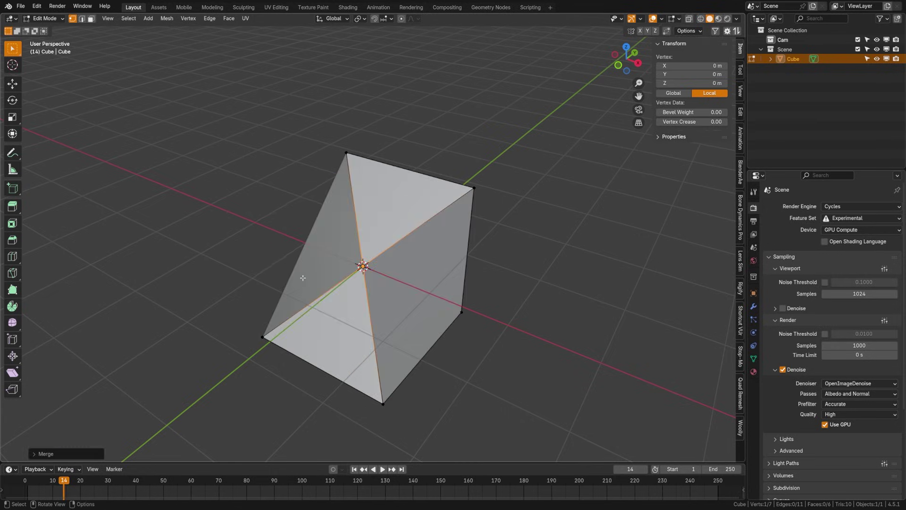
{"action": "middle_click_drag", "start_coordinate": [302, 278], "coordinate": [379, 295]}
{"action": "key", "text": "ctrl+z"}
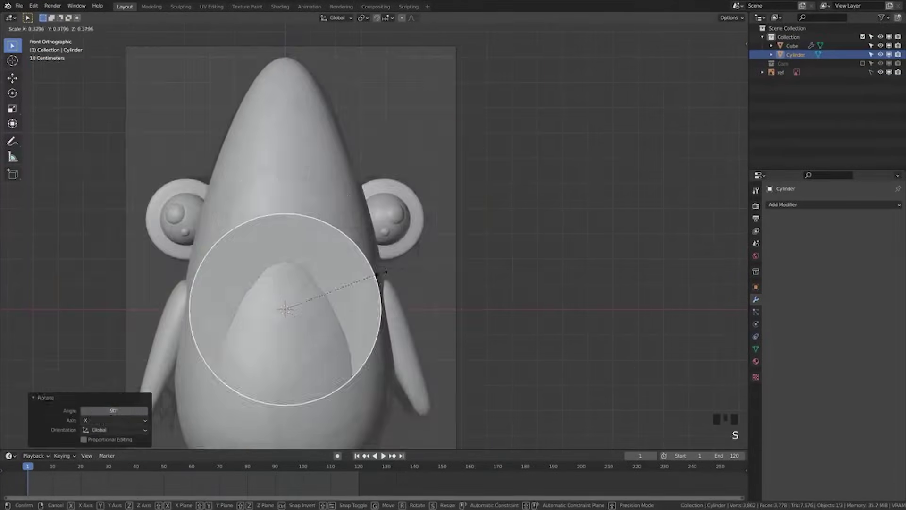
{"action": "middle_click_drag", "start_coordinate": [331, 288], "coordinate": [227, 312]}
{"action": "key", "text": "ctrl+z"}
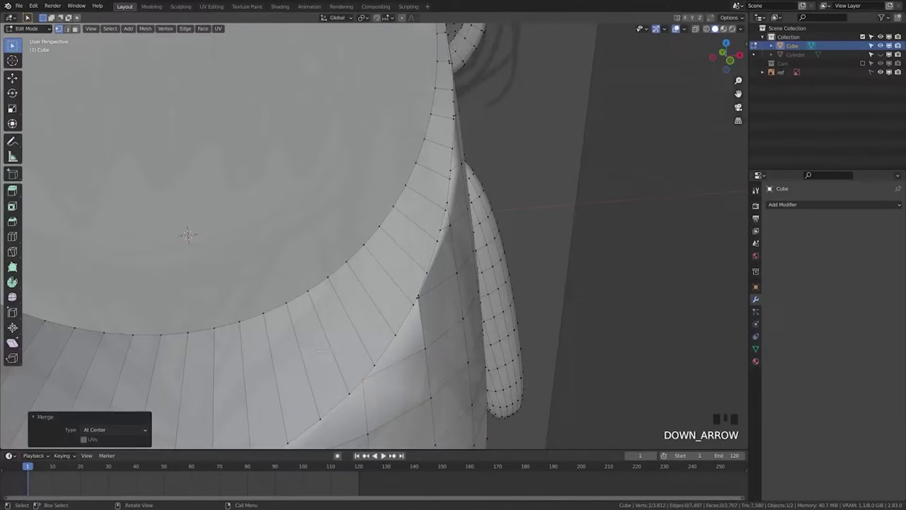
Add Merge to Quick Favorites, then use Q to merge at the last-selected vertex
{"action": "key", "text": "space"}
{"action": "left_click", "coordinate": [442, 417]}
{"action": "key", "text": "Escape"}
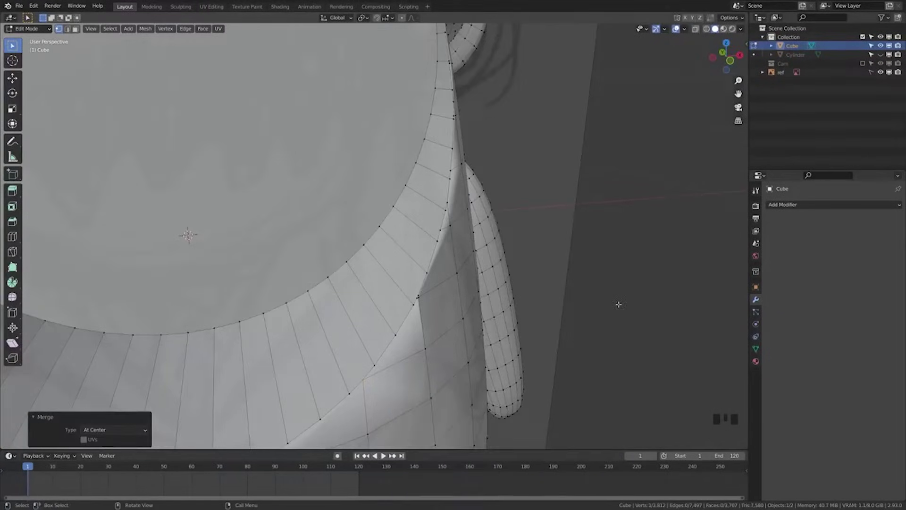
{"action": "scroll", "coordinate": [617, 303], "scroll_direction": "up", "scroll_amount": 2}
{"action": "key", "text": "q"}
{"action": "left_click", "coordinate": [472, 323]}
{"action": "key", "text": "alt+a"}
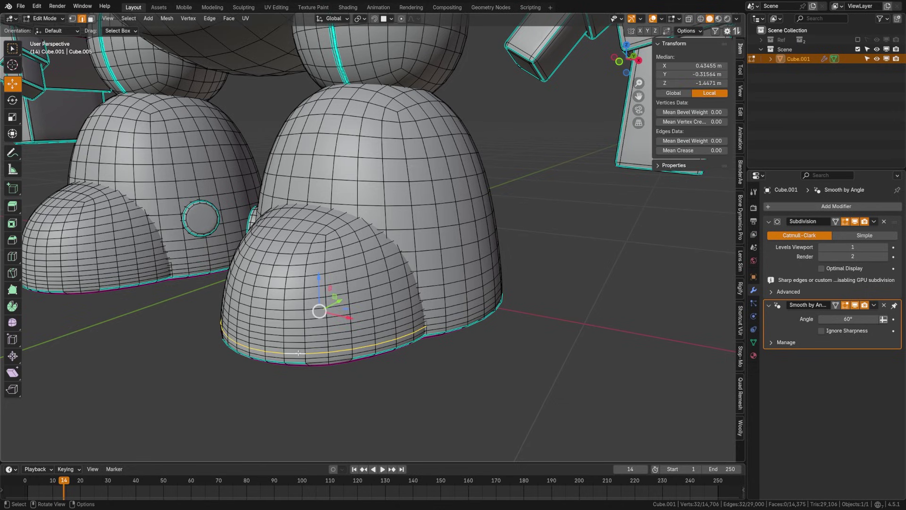
Dissolve the surplus edge loops along the front foot's base one after another with Dissolve Edges
{"action": "key", "text": "x"}
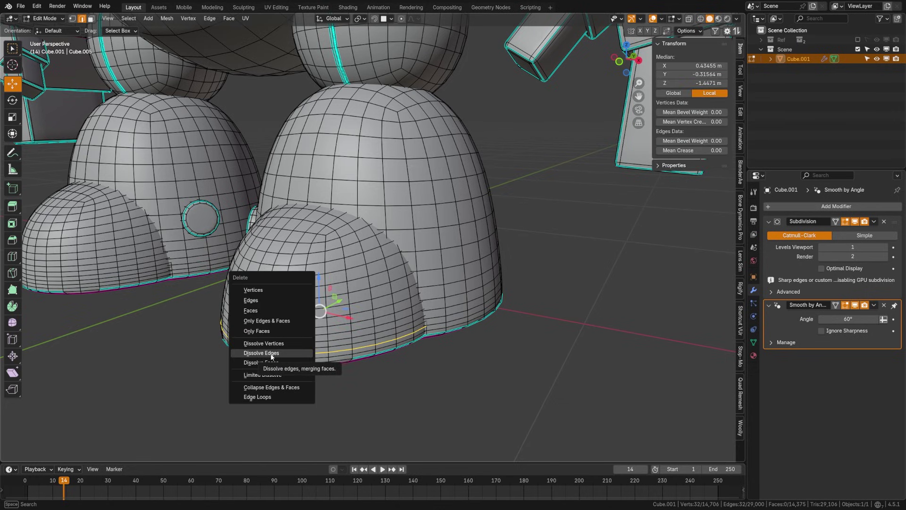
{"action": "left_click", "coordinate": [272, 353]}
{"action": "middle_click_drag", "start_coordinate": [272, 353], "coordinate": [269, 349]}
{"action": "left_click", "coordinate": [269, 349], "text": "alt"}
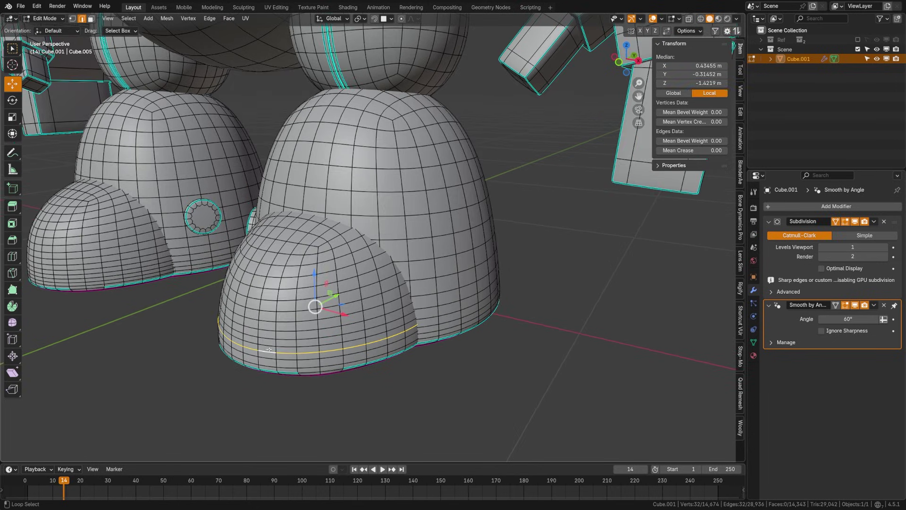
{"action": "key", "text": "x"}
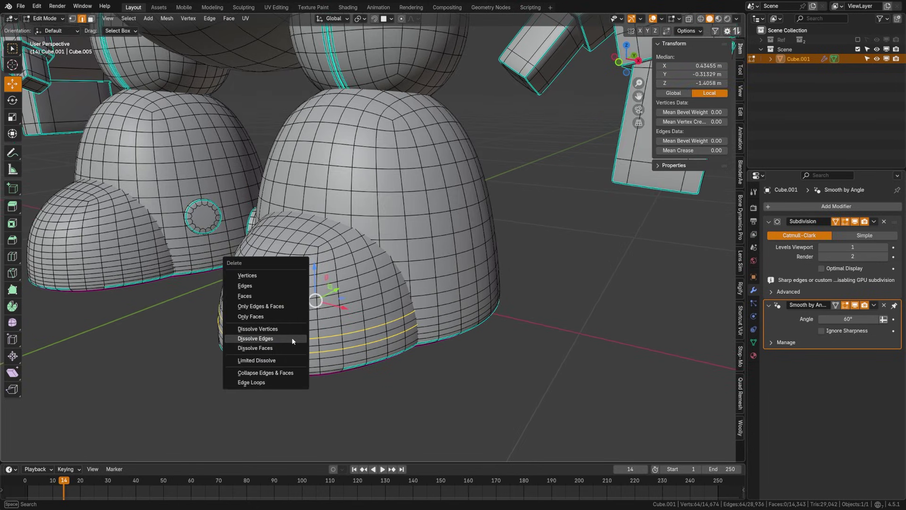
{"action": "left_click", "coordinate": [291, 337]}
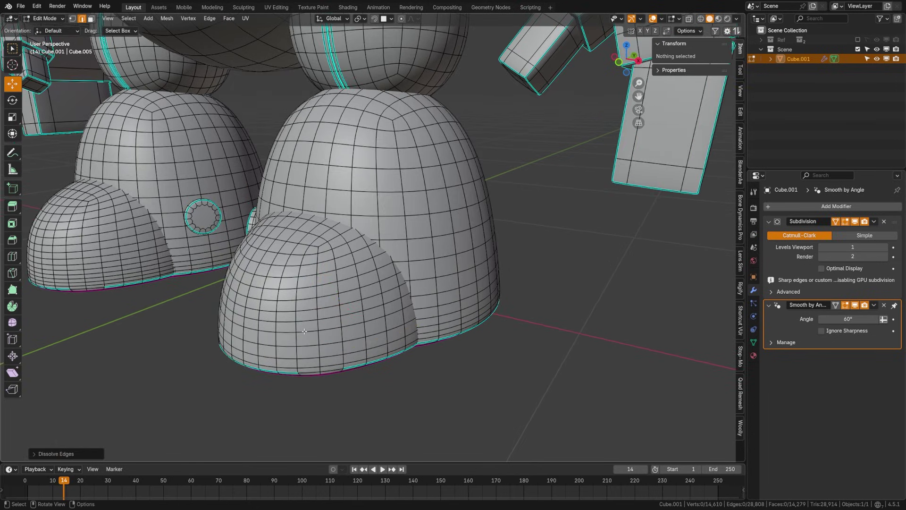
{"action": "left_click", "coordinate": [290, 312], "text": "alt"}
{"action": "key", "text": "x"}
{"action": "left_click", "coordinate": [288, 311]}
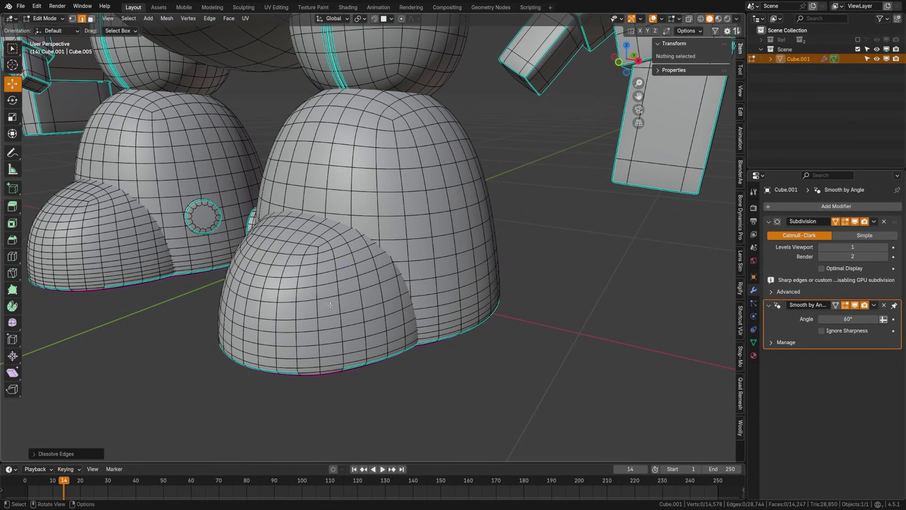
{"action": "left_click", "coordinate": [305, 285], "text": "alt"}
{"action": "key", "text": "x"}
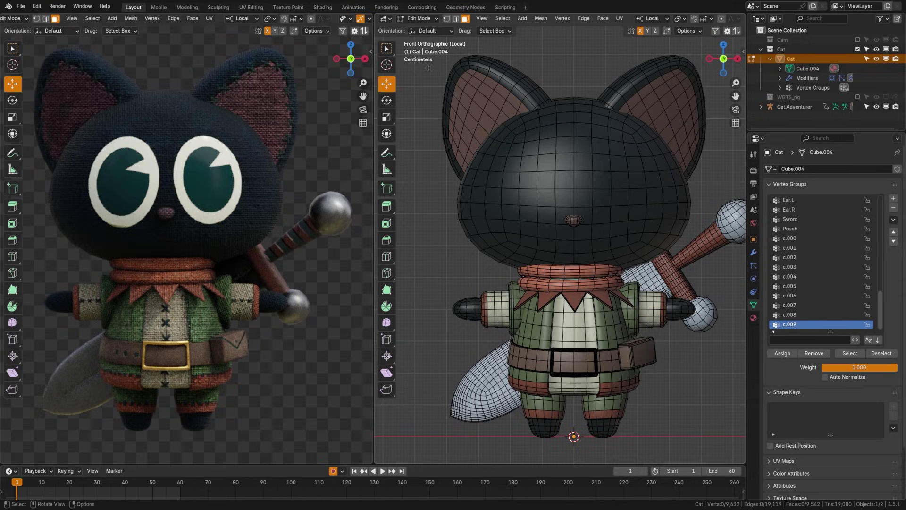
Select horizontal and vertical loops across the cat's head in face, edge, then vertex mode
{"action": "left_click", "coordinate": [470, 193], "text": "alt"}
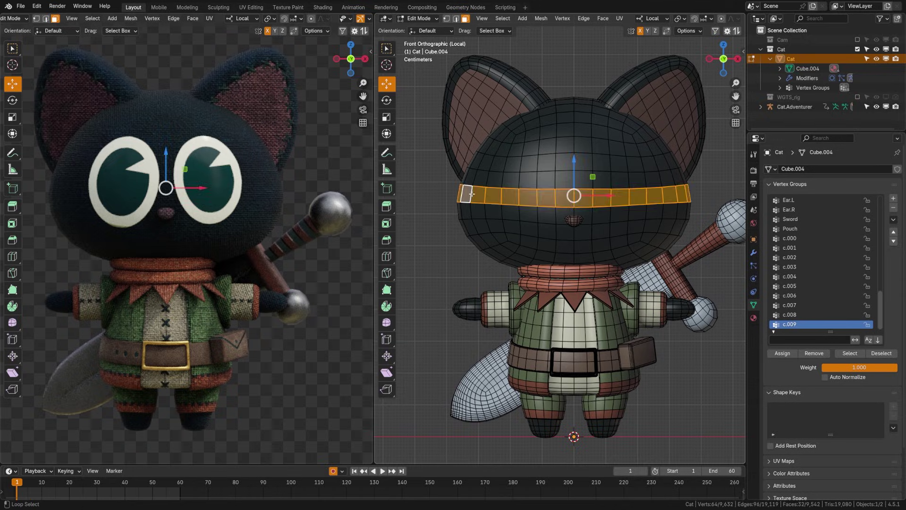
{"action": "left_click", "coordinate": [552, 154], "text": "alt+shift"}
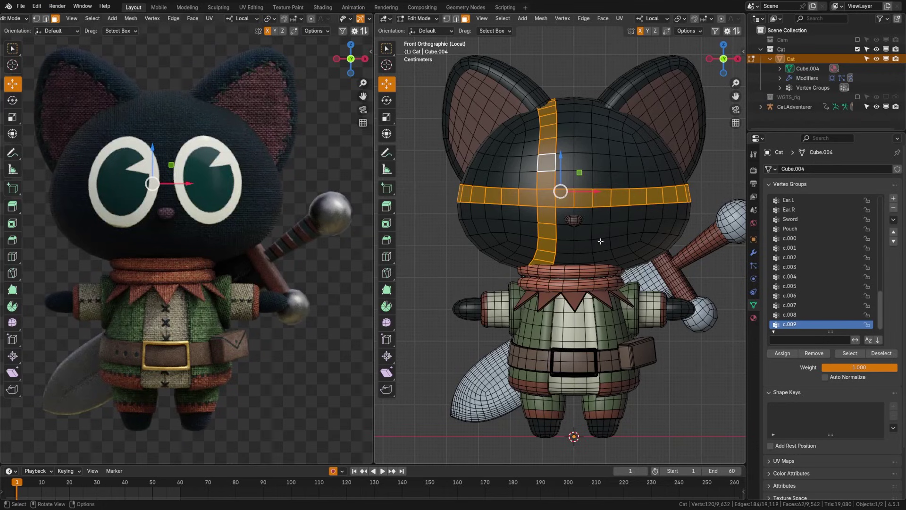
{"action": "key", "text": "alt+a"}
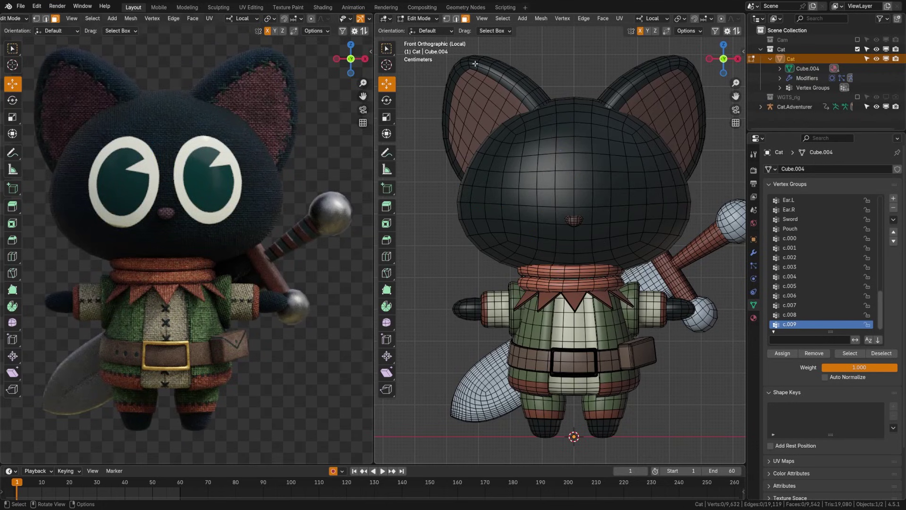
{"action": "left_click", "coordinate": [456, 18]}
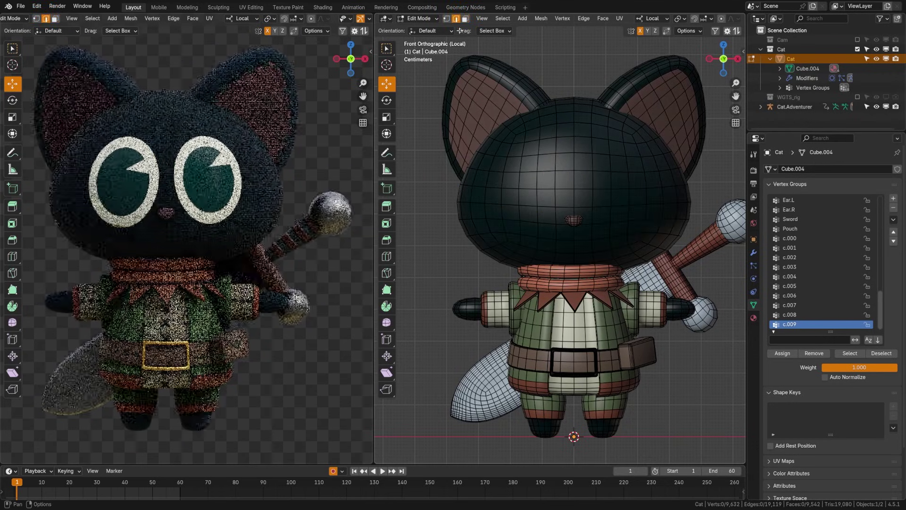
{"action": "left_click", "coordinate": [493, 202], "text": "alt"}
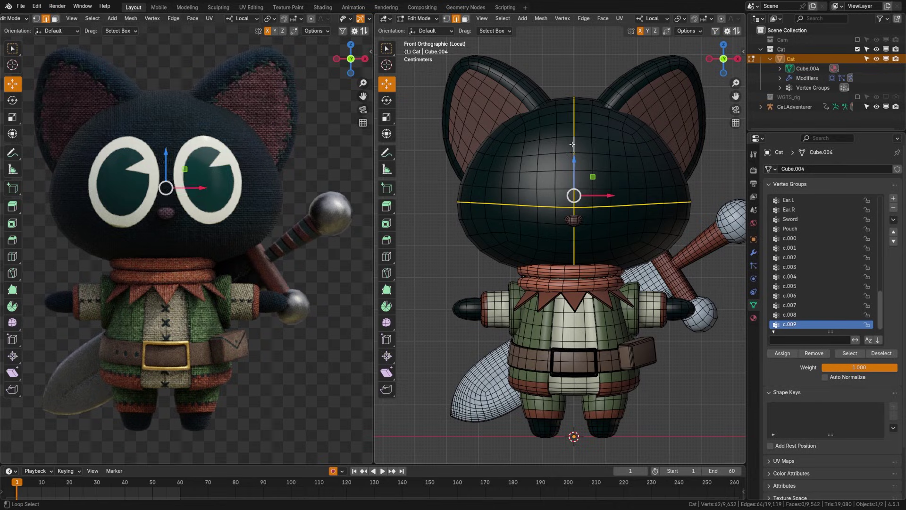
{"action": "key", "text": "alt+a"}
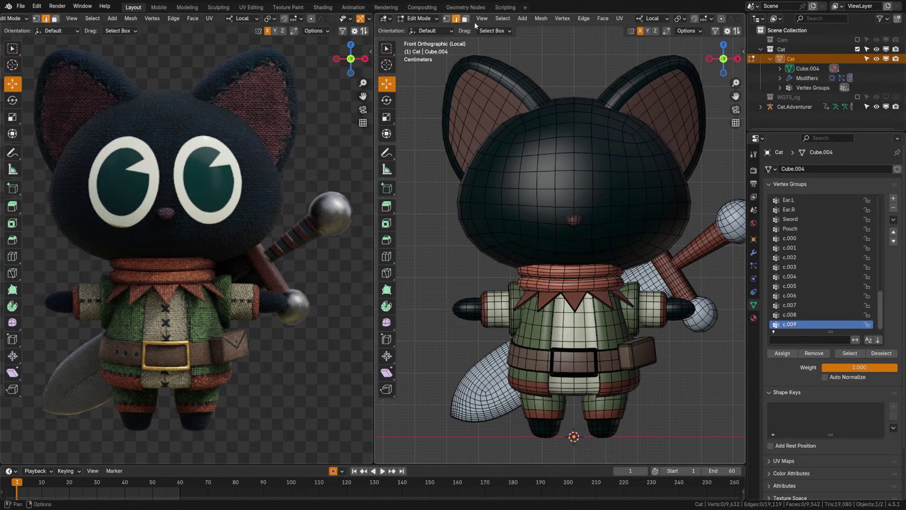
{"action": "left_click", "coordinate": [446, 19]}
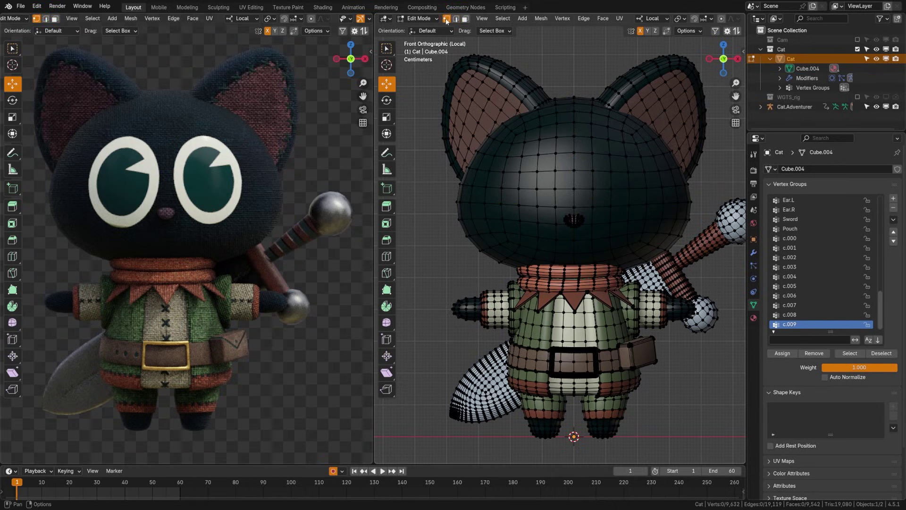
{"action": "left_click", "coordinate": [507, 206], "text": "alt"}
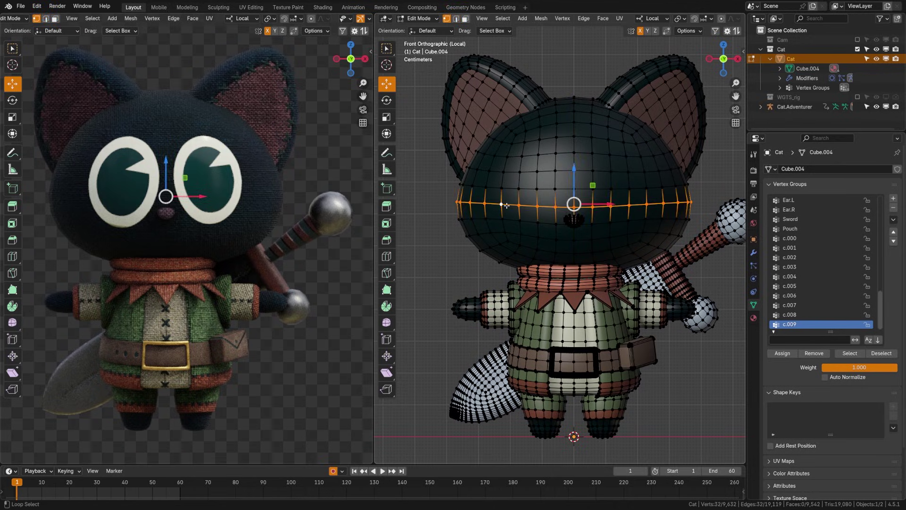
{"action": "left_click", "coordinate": [573, 145], "text": "alt+shift"}
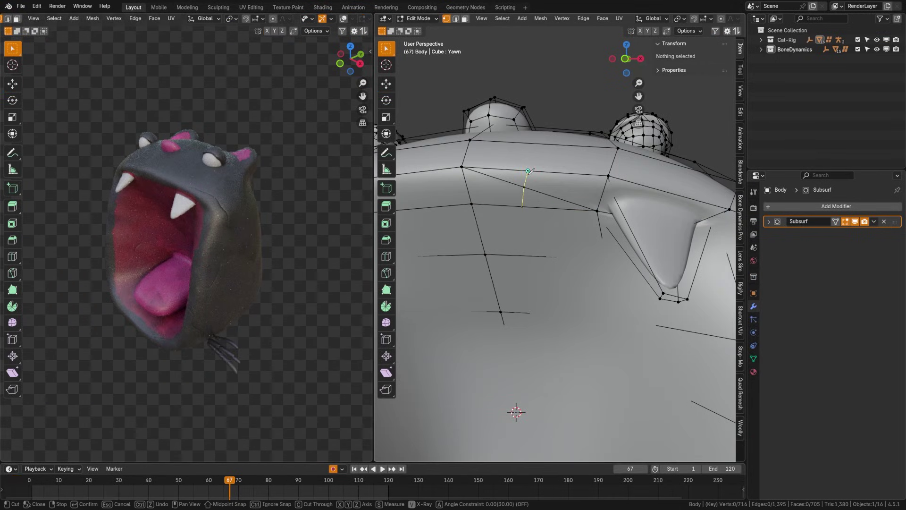
Make the first knife cuts across the creature's body faces, confirming each one
{"action": "left_click", "coordinate": [546, 127]}
{"action": "key", "text": "Return"}
{"action": "left_click", "coordinate": [543, 248]}
{"action": "left_click", "coordinate": [557, 331]}
{"action": "key", "text": "Return"}
{"action": "left_click", "coordinate": [522, 206]}
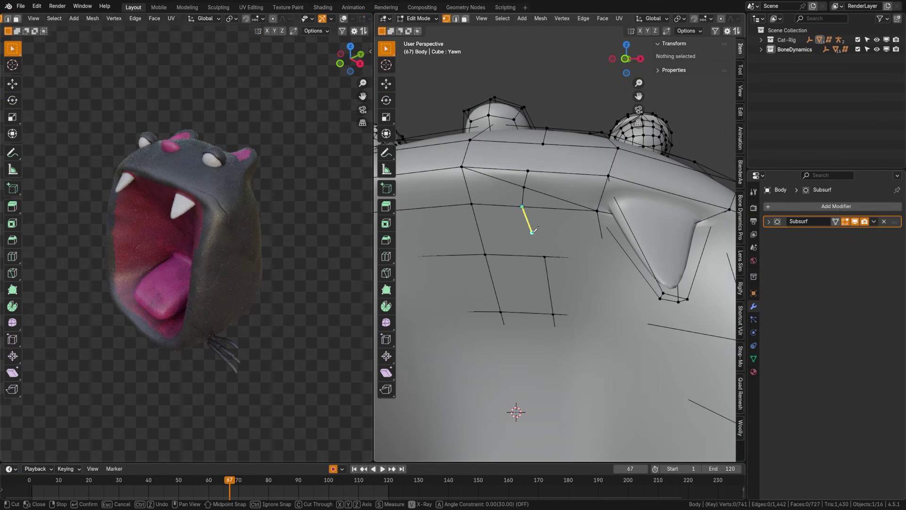
{"action": "key", "text": "Escape"}
Cut two more knife edges across the body, then start a loop cut on the arm
{"action": "left_click", "coordinate": [462, 167]}
{"action": "left_click", "coordinate": [598, 210]}
{"action": "key", "text": "Return"}
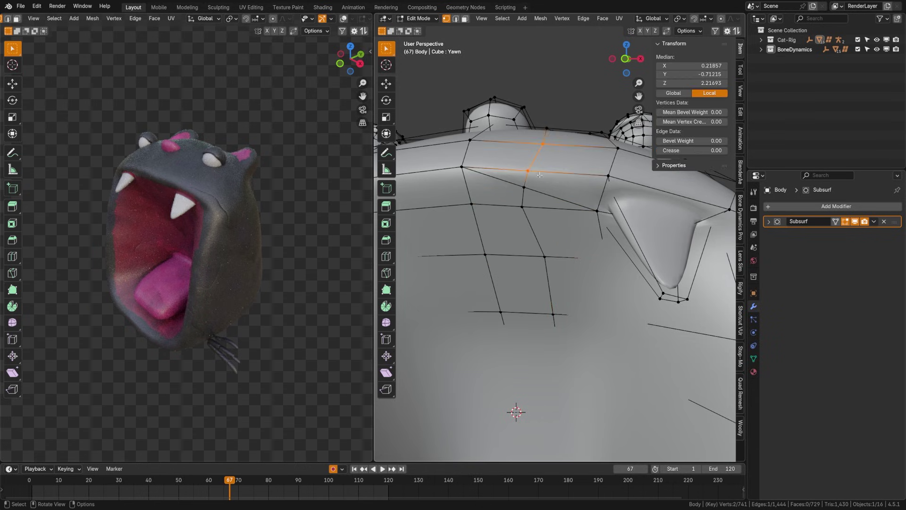
{"action": "left_click", "coordinate": [500, 198]}
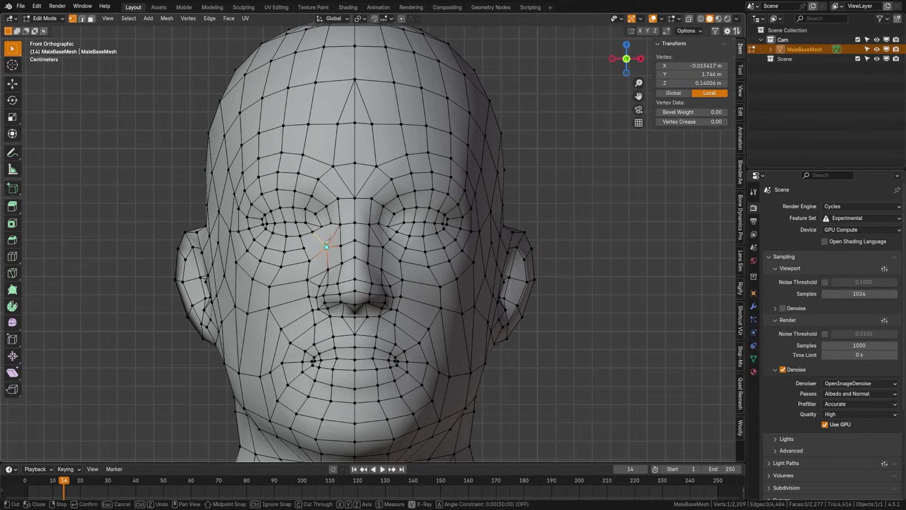
{"action": "left_click", "coordinate": [327, 246]}
{"action": "key", "text": "Return"}
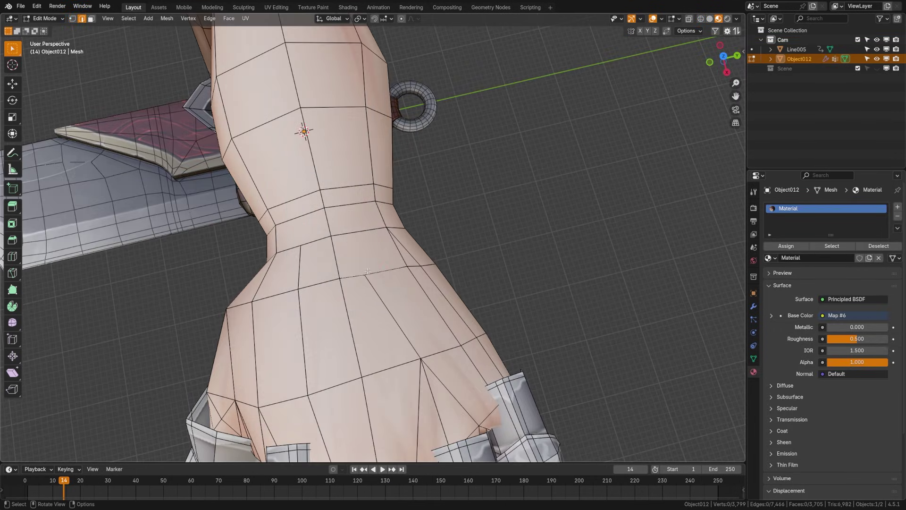
{"action": "key", "text": "ctrl+r"}
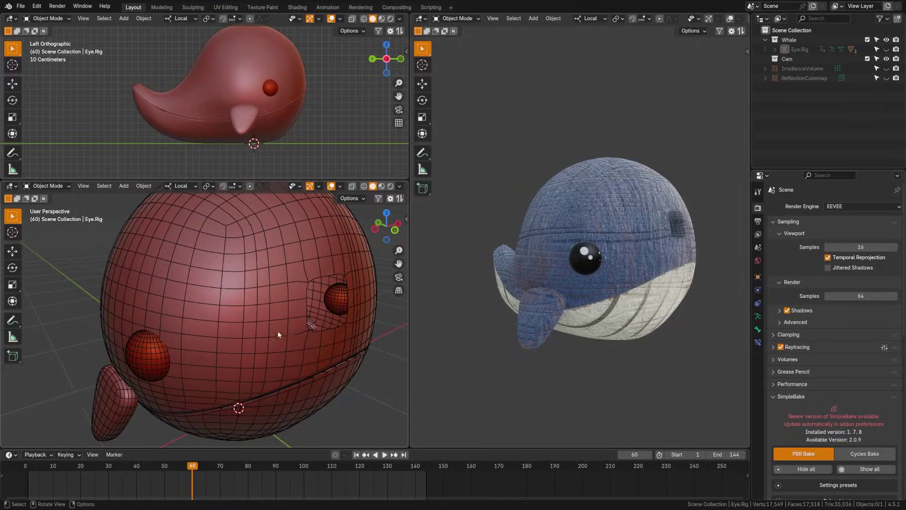
Select the whale body and enter Edit Mode with edge selection
{"action": "scroll", "coordinate": [278, 331], "scroll_direction": "up", "scroll_amount": 5}
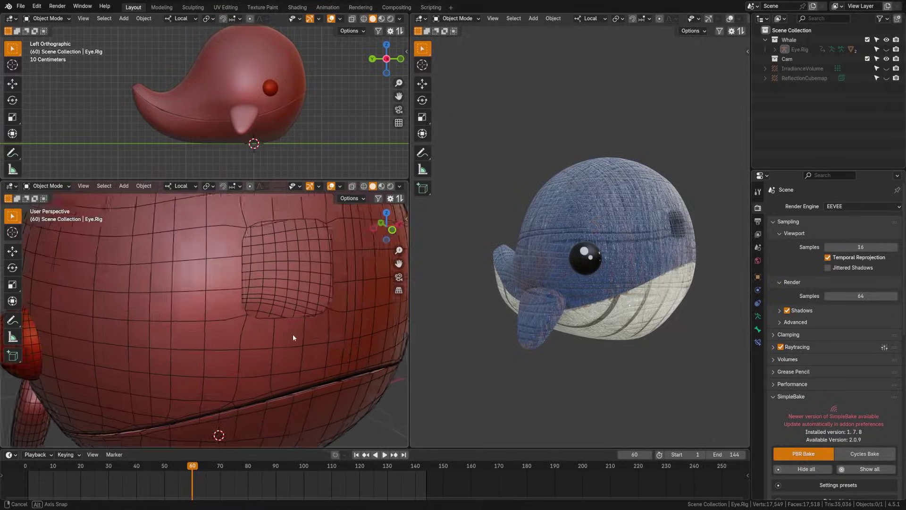
{"action": "middle_click_drag", "start_coordinate": [680, 265], "coordinate": [587, 255]}
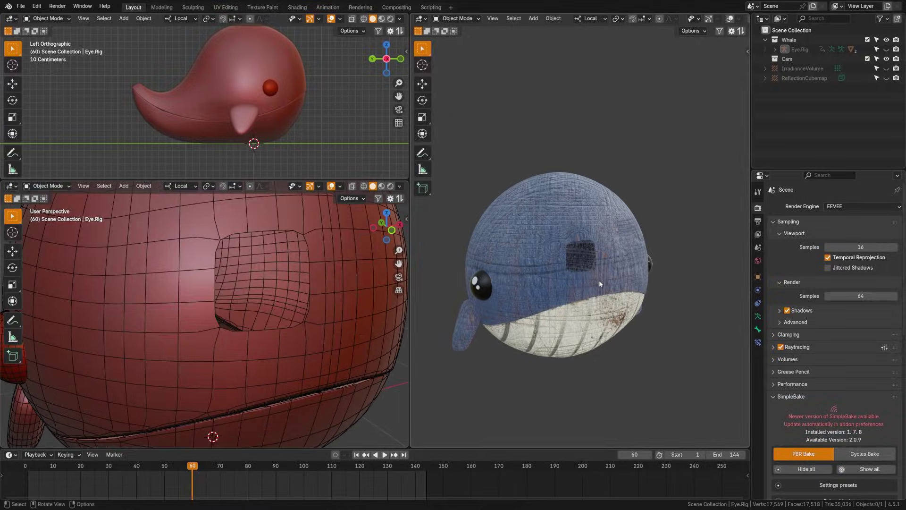
{"action": "scroll", "coordinate": [614, 293], "scroll_direction": "up", "scroll_amount": 6}
{"action": "middle_click_drag", "start_coordinate": [614, 295], "coordinate": [620, 294]}
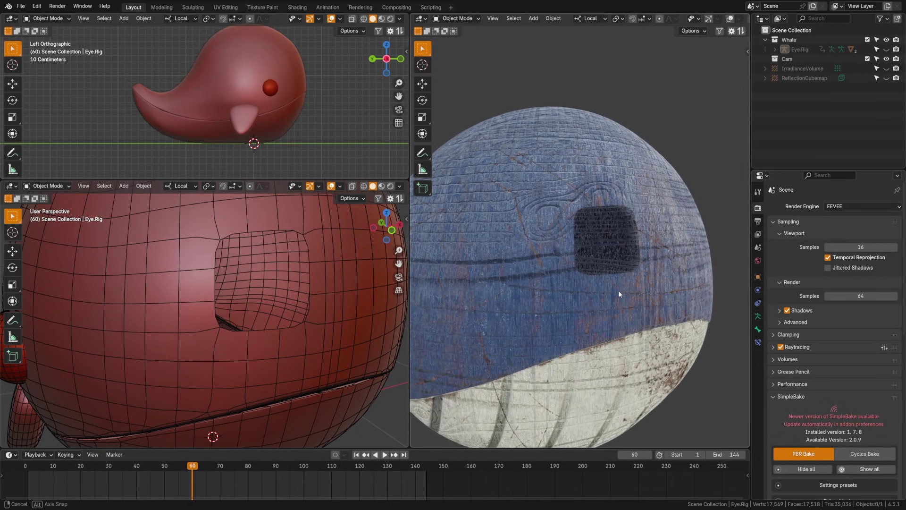
{"action": "left_click", "coordinate": [323, 312]}
{"action": "key", "text": "ctrl+Tab"}
{"action": "left_click", "coordinate": [274, 347]}
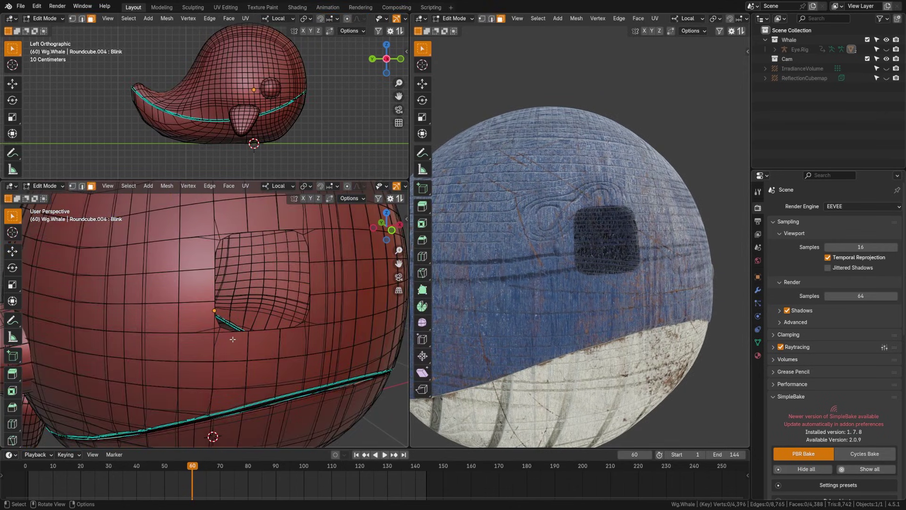
{"action": "key", "text": "2"}
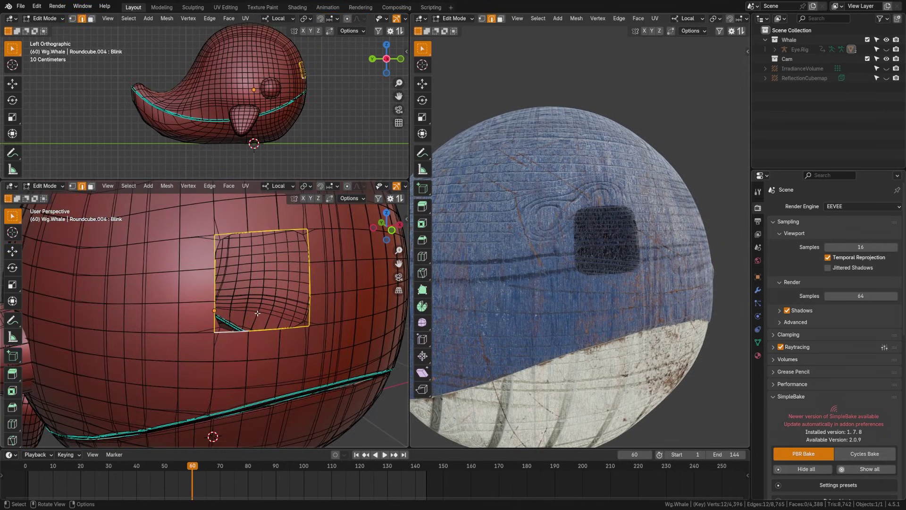
Patch the whale's side hole with a 3-span Grid Fill
{"action": "key", "text": "F3"}
{"action": "type", "text": "g"}
{"action": "type", "text": "fill"}
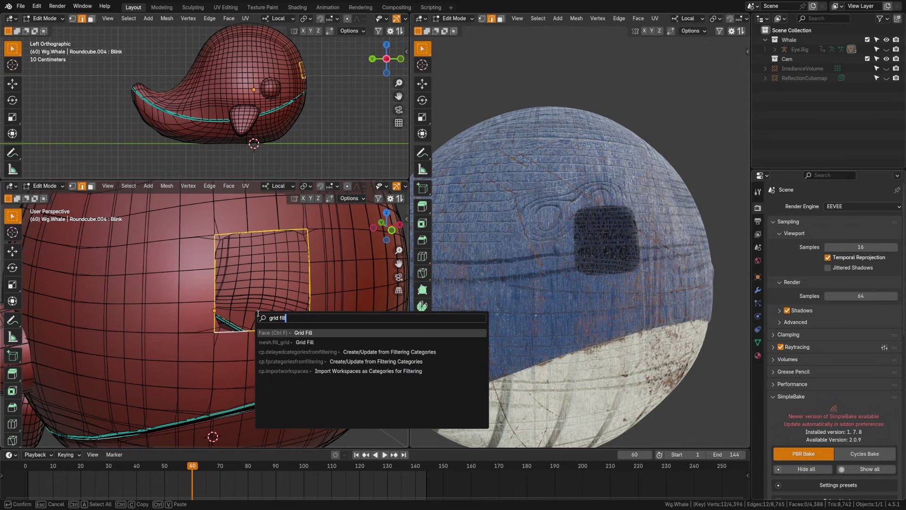
{"action": "left_click", "coordinate": [297, 335]}
{"action": "mouse_move", "coordinate": [289, 324]}
{"action": "middle_mouse_down"}
{"action": "mouse_move", "coordinate": [260, 326]}
{"action": "mouse_move", "coordinate": [283, 325]}
{"action": "middle_mouse_up"}
{"action": "scroll", "coordinate": [528, 317], "scroll_direction": "down", "scroll_amount": 5}
{"action": "scroll", "coordinate": [528, 317], "scroll_direction": "down", "scroll_amount": 2}
{"action": "middle_click_drag", "start_coordinate": [527, 317], "coordinate": [567, 316]}
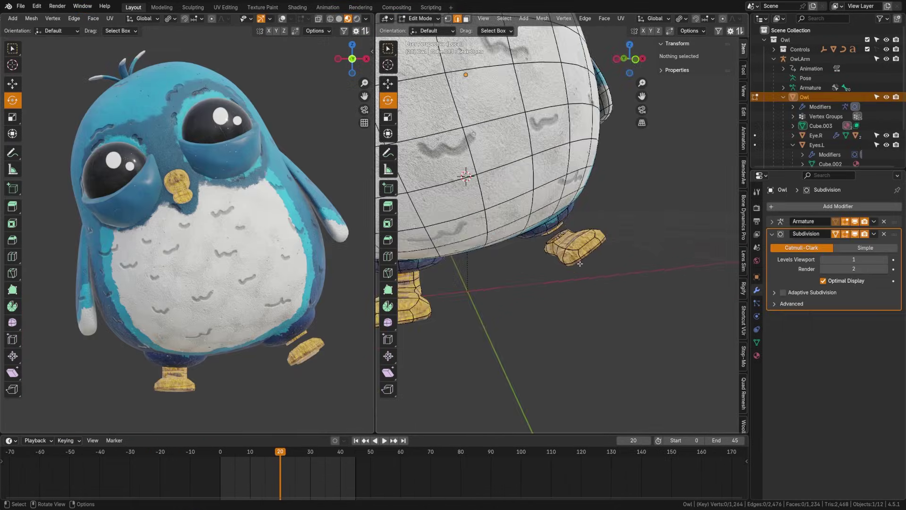
{"action": "scroll", "coordinate": [580, 263], "scroll_direction": "up", "scroll_amount": 5}
{"action": "middle_click_drag", "start_coordinate": [580, 263], "coordinate": [529, 264]}
Bridge the beak's edge loop to the body with 2 cuts, then scrub the animation in Object Mode
{"action": "left_click", "coordinate": [529, 259], "text": "alt"}
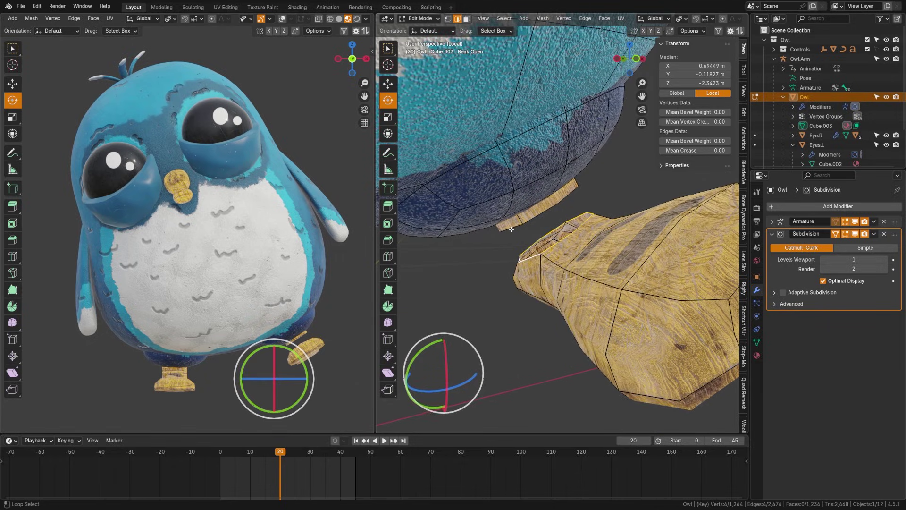
{"action": "key", "text": "F3"}
{"action": "type", "text": "g"}
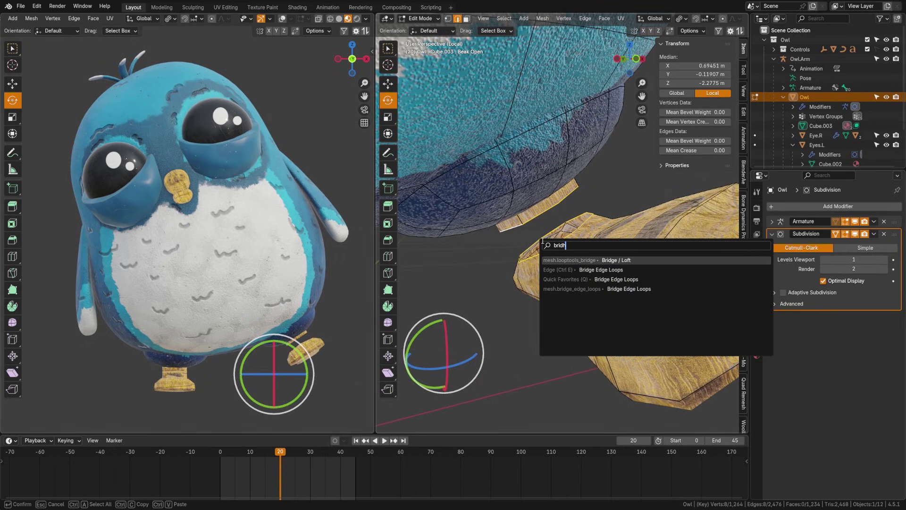
{"action": "left_click", "coordinate": [598, 270]}
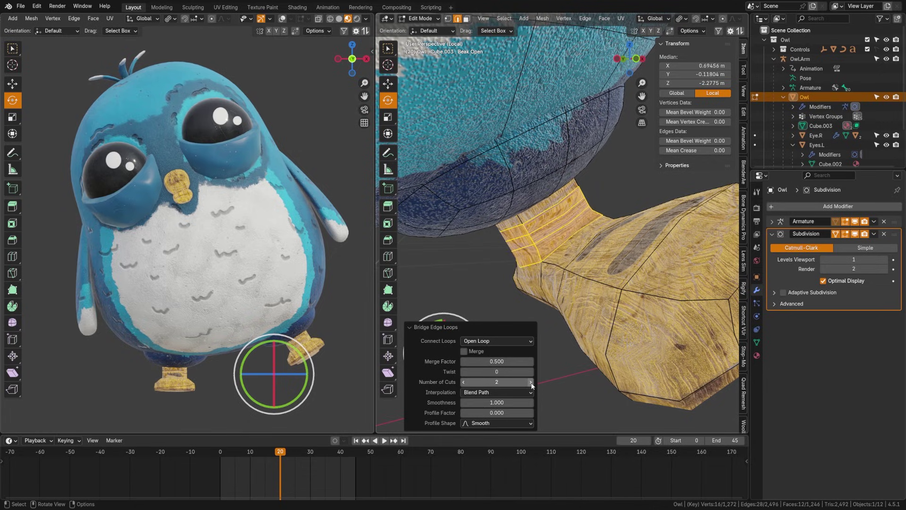
{"action": "scroll", "coordinate": [571, 258], "scroll_direction": "down", "scroll_amount": 6}
{"action": "key", "text": "alt+a"}
{"action": "key", "text": "Tab"}
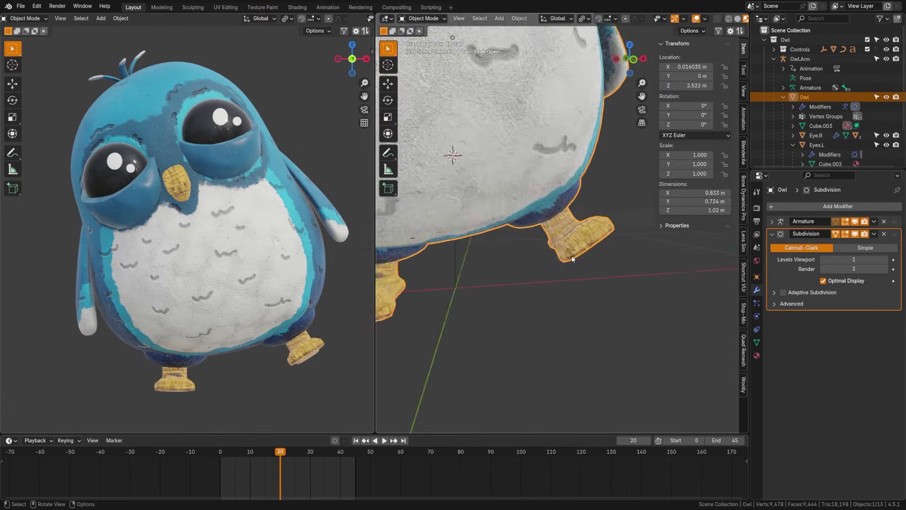
{"action": "scroll", "coordinate": [564, 250], "scroll_direction": "down", "scroll_amount": 6}
{"action": "left_click_drag", "start_coordinate": [264, 471], "coordinate": [352, 461]}
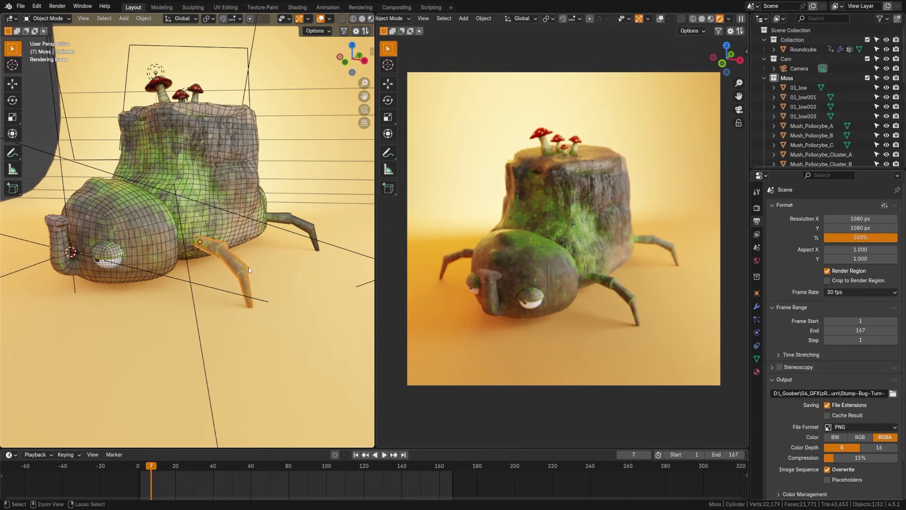
Add two loop cuts around the bug's leg and return to Object Mode
{"action": "left_click", "coordinate": [249, 270]}
{"action": "key", "text": "Tab"}
{"action": "scroll", "coordinate": [248, 268], "scroll_direction": "up", "scroll_amount": 5}
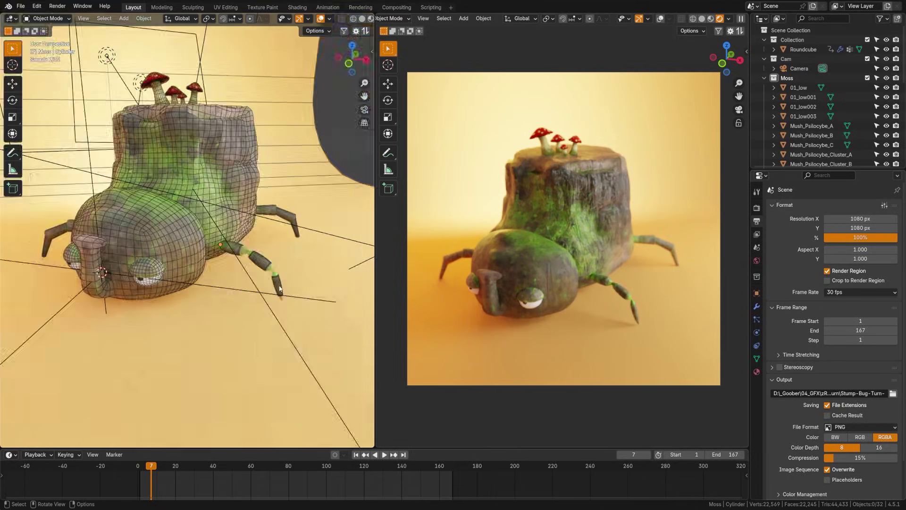
{"action": "middle_click_drag", "start_coordinate": [265, 260], "coordinate": [296, 280]}
{"action": "key", "text": "ctrl+r"}
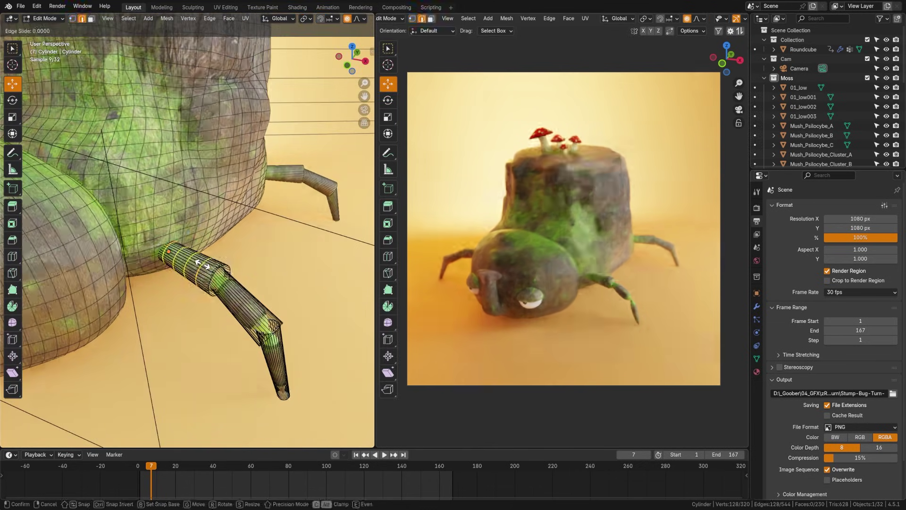
{"action": "scroll", "coordinate": [239, 305], "scroll_direction": "up", "scroll_amount": 1}
{"action": "left_click", "coordinate": [240, 306]}
{"action": "left_click", "coordinate": [240, 305]}
{"action": "scroll", "coordinate": [240, 306], "scroll_direction": "down", "scroll_amount": 4}
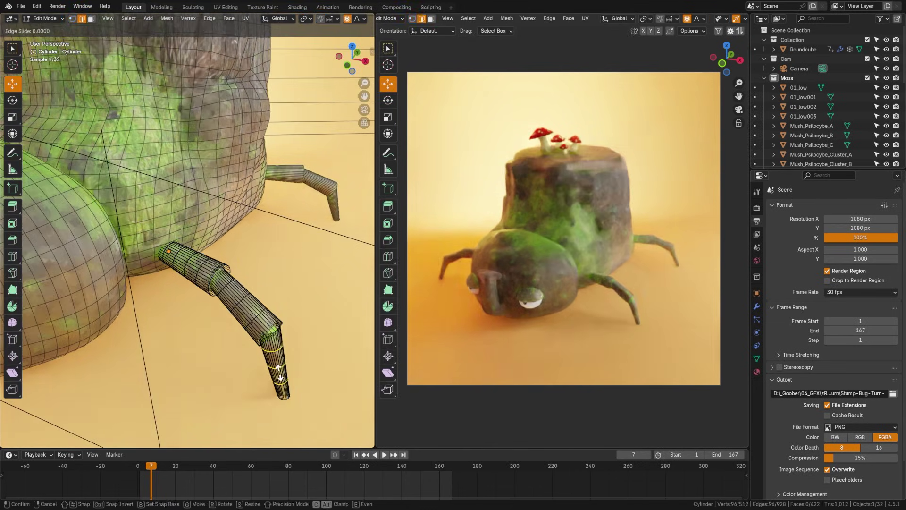
{"action": "key", "text": "ctrl+Tab"}
{"action": "left_click", "coordinate": [234, 356]}
{"action": "scroll", "coordinate": [249, 312], "scroll_direction": "down", "scroll_amount": 3}
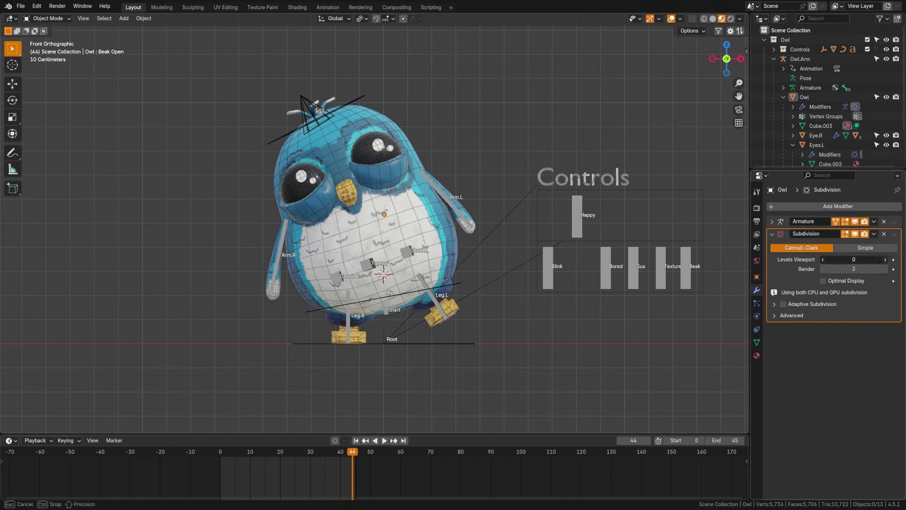
Set the owl's viewport Subdivision Levels to 2 and play back its animation
{"action": "left_click_drag", "start_coordinate": [853, 259], "coordinate": [866, 259]}
{"action": "left_click", "coordinate": [384, 441]}
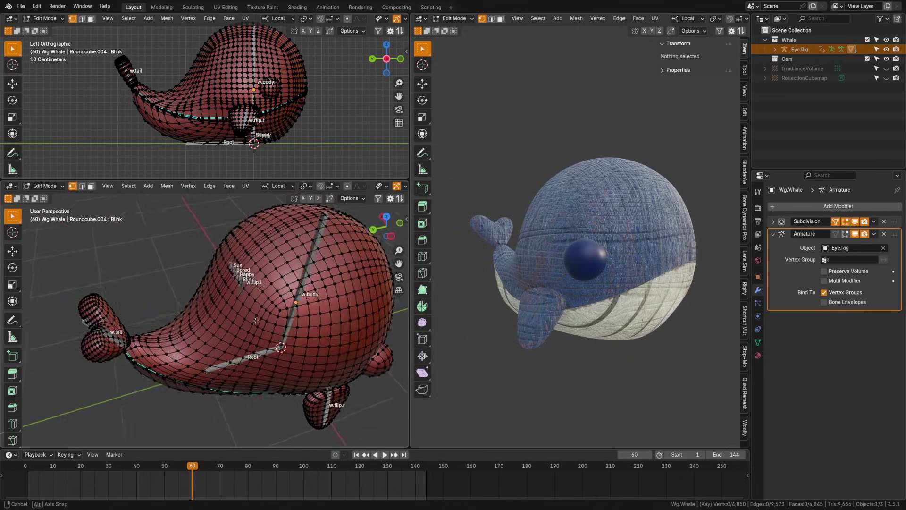
{"action": "middle_click_drag", "start_coordinate": [255, 320], "coordinate": [283, 324]}
{"action": "scroll", "coordinate": [298, 326], "scroll_direction": "up", "scroll_amount": 3}
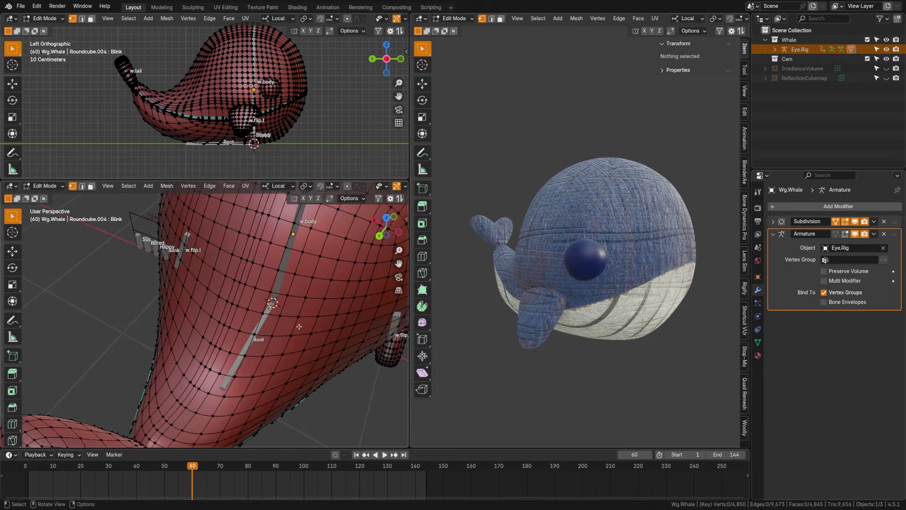
{"action": "left_click", "coordinate": [14, 318]}
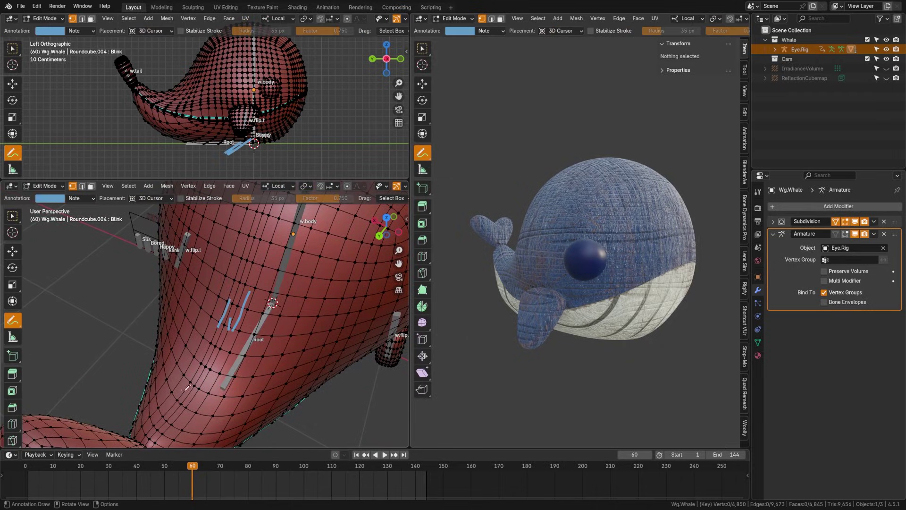
{"action": "middle_click_drag", "start_coordinate": [187, 386], "coordinate": [177, 330]}
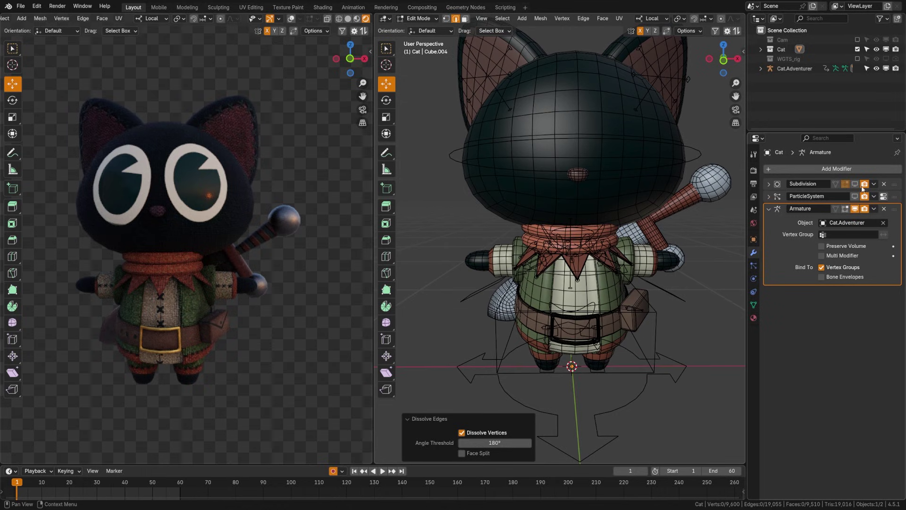
Enable Subdivision viewport display and On Cage, then add an edge loop on the sleeve cuff
{"action": "left_click", "coordinate": [856, 184]}
{"action": "left_click", "coordinate": [837, 186]}
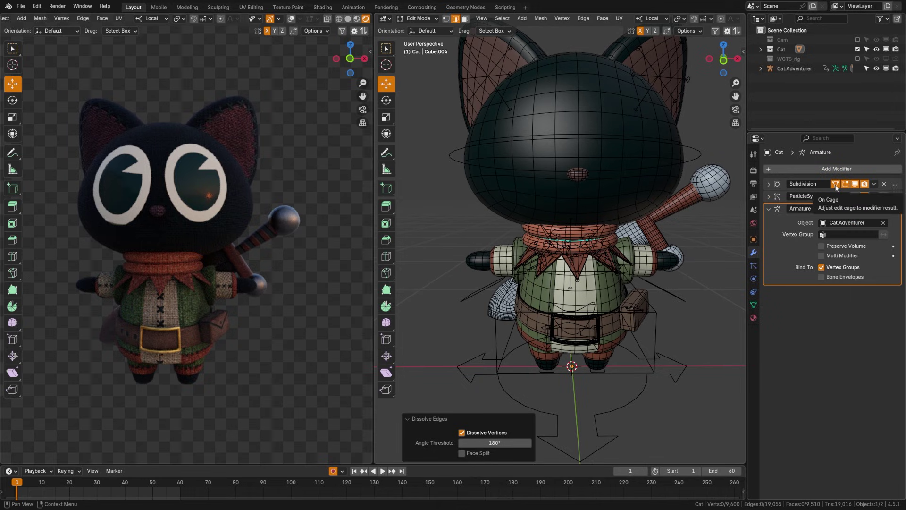
{"action": "scroll", "coordinate": [523, 271], "scroll_direction": "up", "scroll_amount": 10}
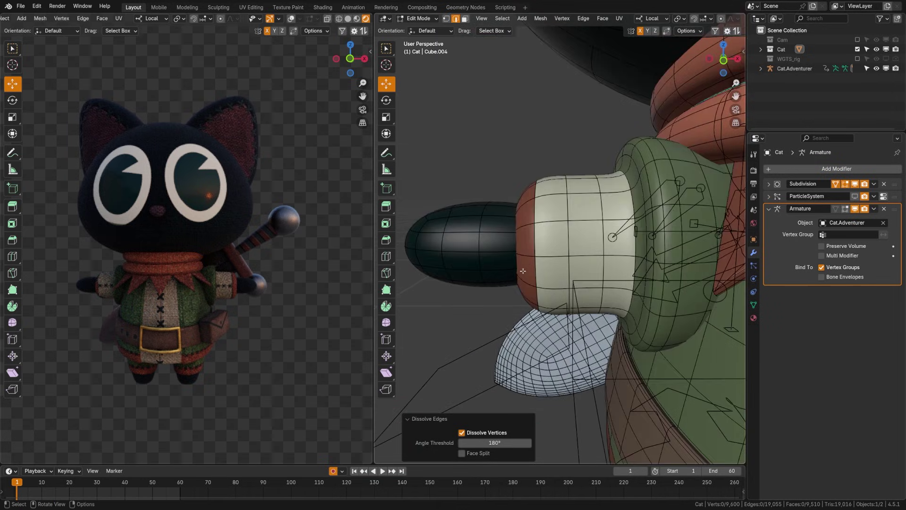
{"action": "middle_click_drag", "start_coordinate": [523, 271], "coordinate": [538, 221]}
{"action": "left_click", "coordinate": [538, 220]}
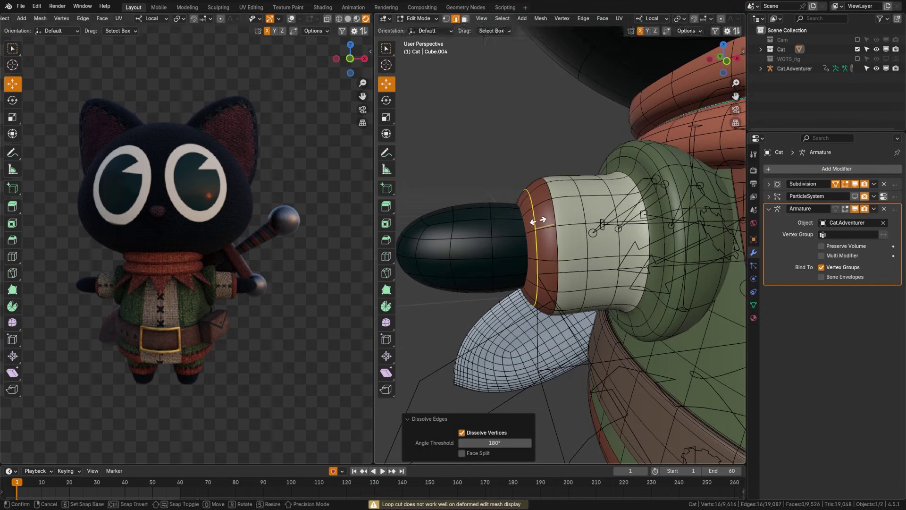
{"action": "left_click", "coordinate": [588, 259]}
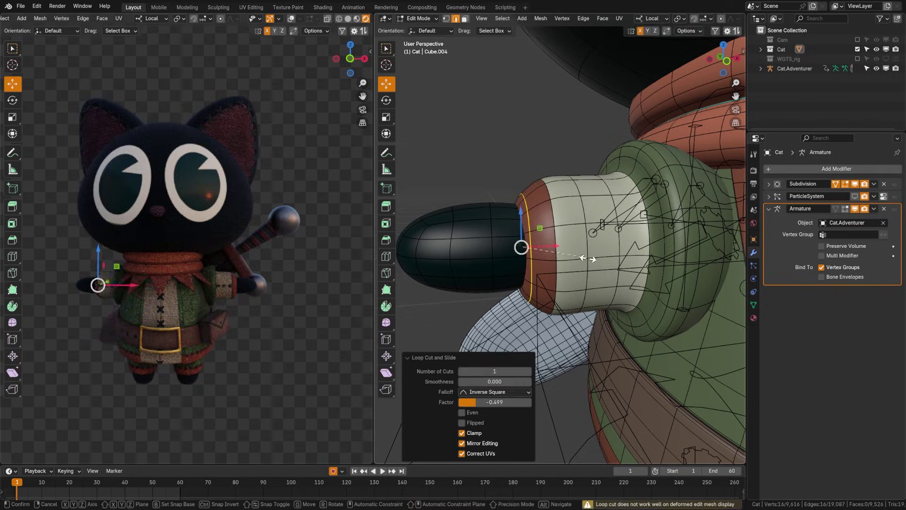
Slide the new cuff loop into place, scale it, then nudge it along X
{"action": "key", "text": "Escape"}
{"action": "key", "text": "ctrl+r"}
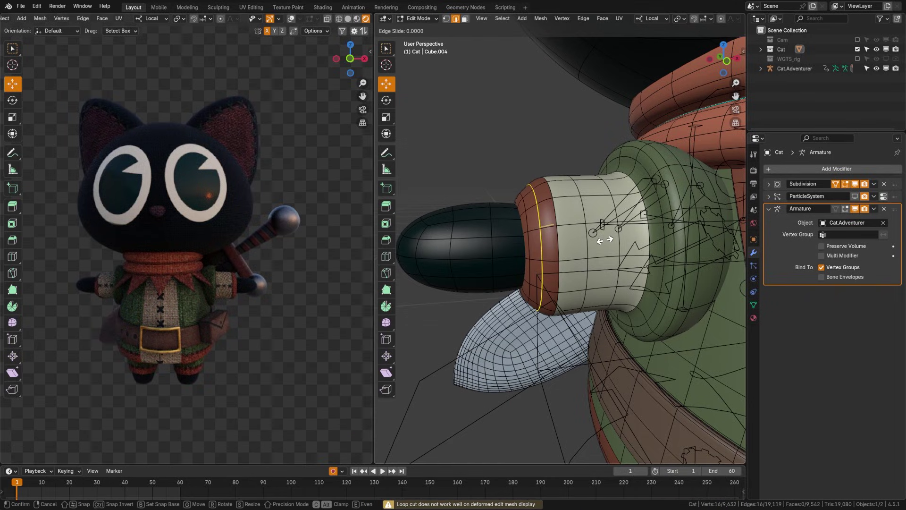
{"action": "left_click", "coordinate": [657, 263]}
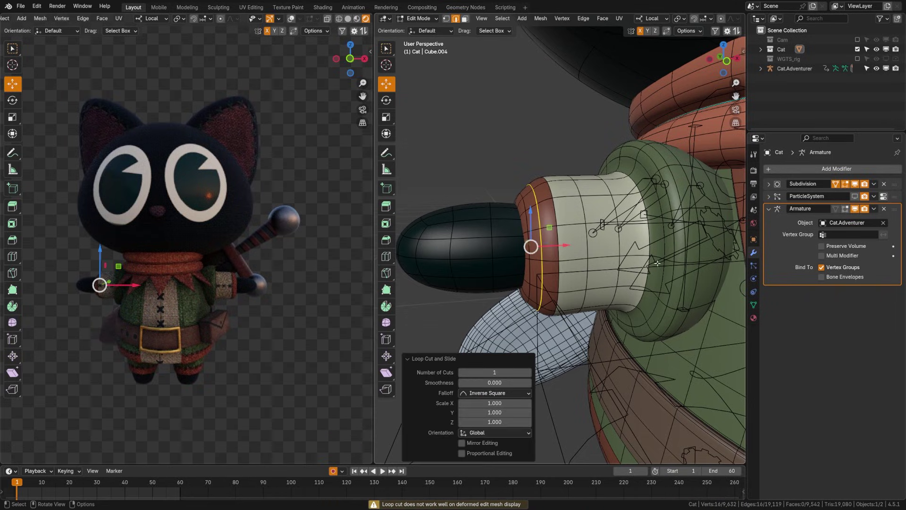
{"action": "key", "text": "s"}
{"action": "left_click", "coordinate": [598, 271]}
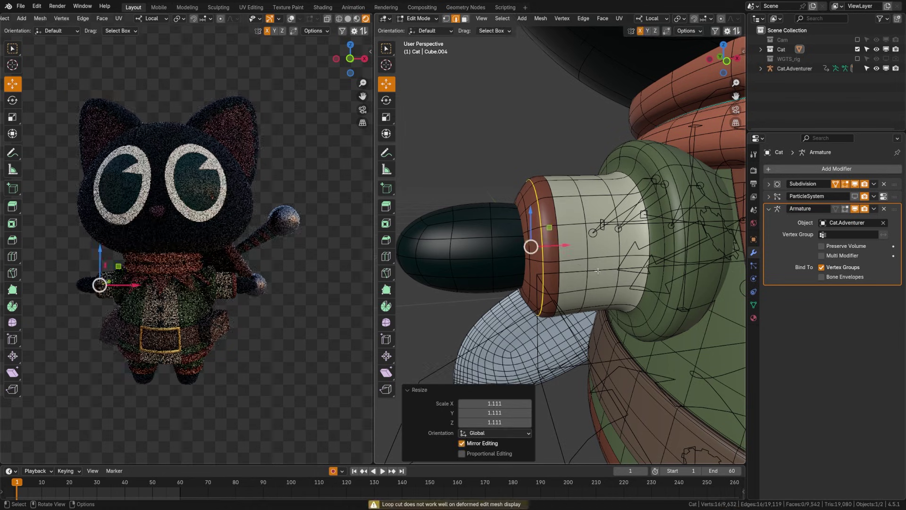
{"action": "key", "text": "ctrl+z"}
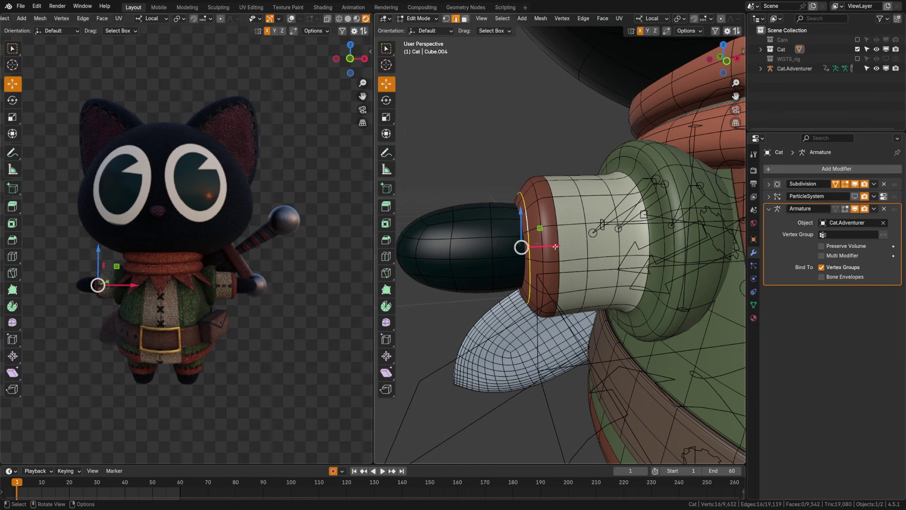
{"action": "left_click_drag", "start_coordinate": [555, 246], "coordinate": [561, 248]}
Deselect all and return to Object Mode to view the cat's body
{"action": "key", "text": "alt+a"}
{"action": "key", "text": "ctrl+Tab"}
{"action": "left_click", "coordinate": [527, 298]}
{"action": "scroll", "coordinate": [550, 291], "scroll_direction": "down", "scroll_amount": 5}
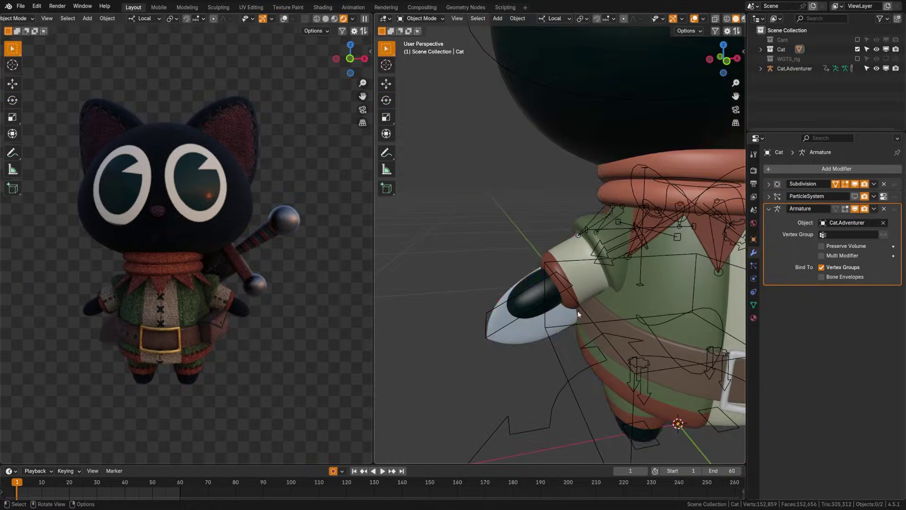
{"action": "middle_click_drag", "start_coordinate": [551, 292], "coordinate": [664, 335]}
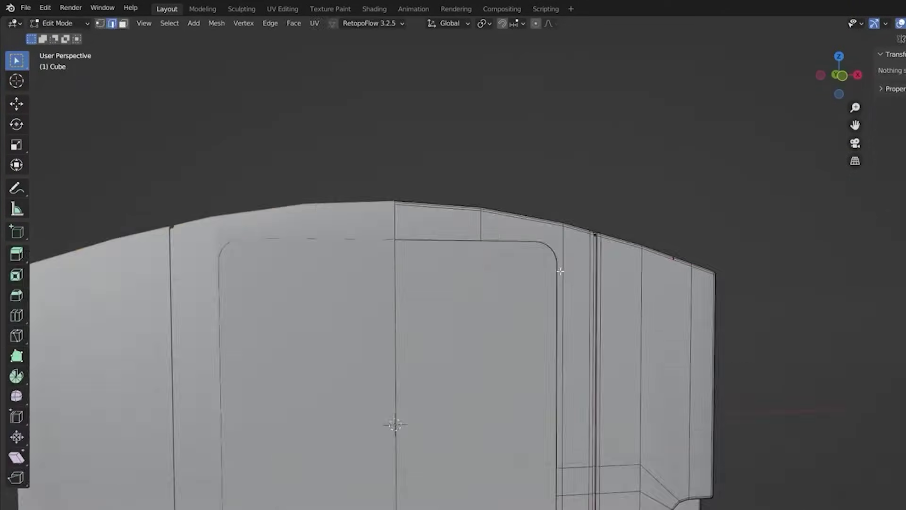
Select the vertical edge loop in the cube's rounded inset groove and begin transforming it
{"action": "middle_click_drag", "start_coordinate": [560, 271], "coordinate": [475, 477]}
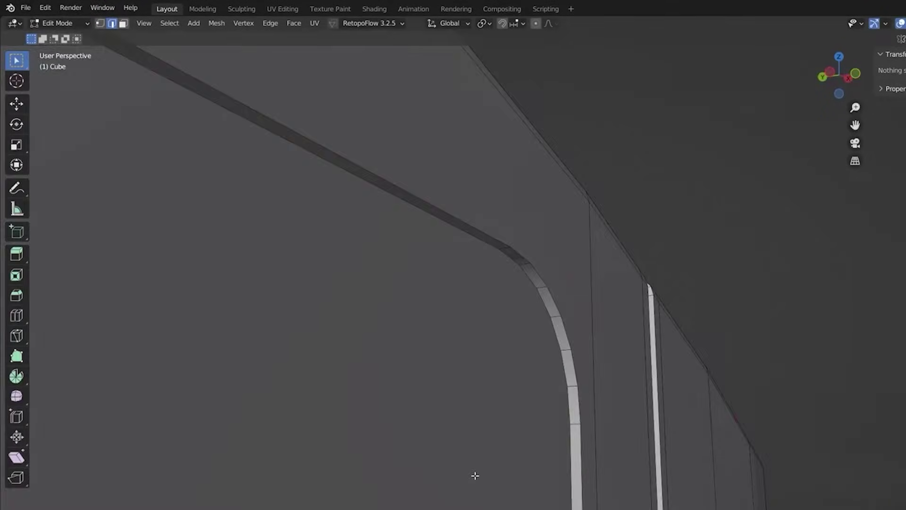
{"action": "scroll", "coordinate": [476, 477], "scroll_direction": "up", "scroll_amount": 3}
{"action": "left_click", "coordinate": [423, 269], "text": "alt"}
{"action": "key", "text": "s"}
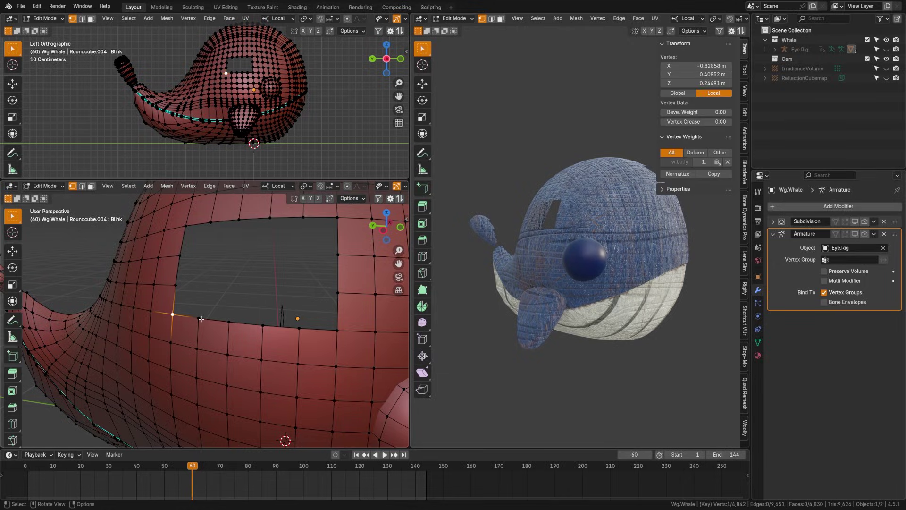
Subdivide the selected rim edge of the whale's hole
{"action": "left_click", "coordinate": [178, 286], "text": "shift"}
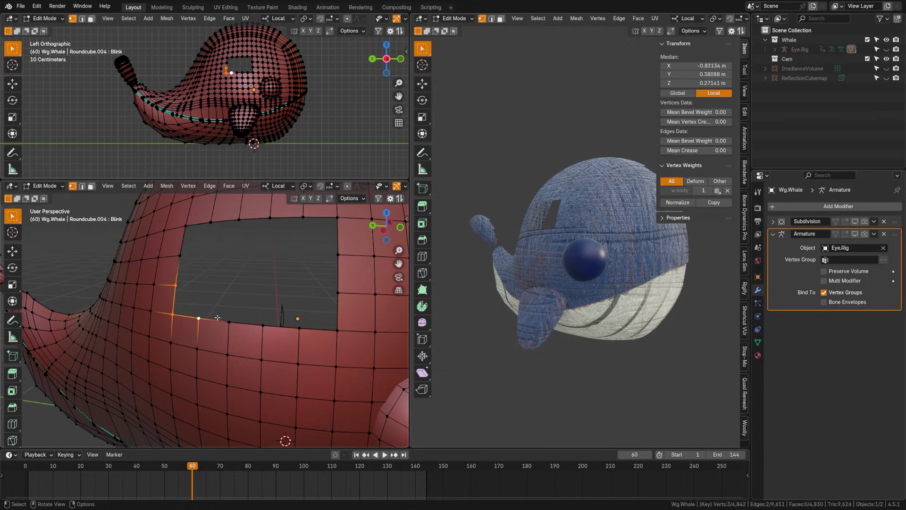
{"action": "key", "text": "ctrl+z"}
{"action": "key", "text": "2"}
{"action": "key", "text": "ctrl+e"}
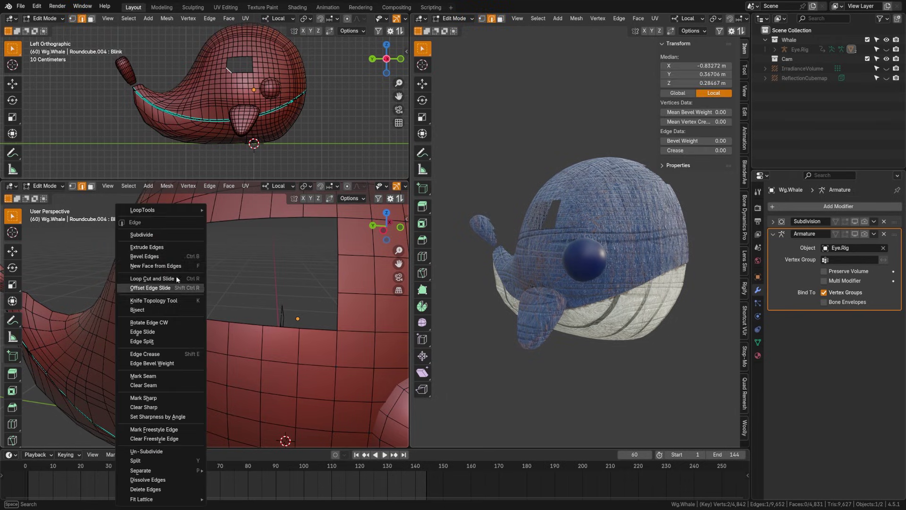
{"action": "left_click", "coordinate": [163, 234]}
Select the new midpoint vertex and move it to a new position on the rim
{"action": "key", "text": "1"}
{"action": "left_click", "coordinate": [282, 316]}
{"action": "scroll", "coordinate": [284, 307], "scroll_direction": "up", "scroll_amount": 3}
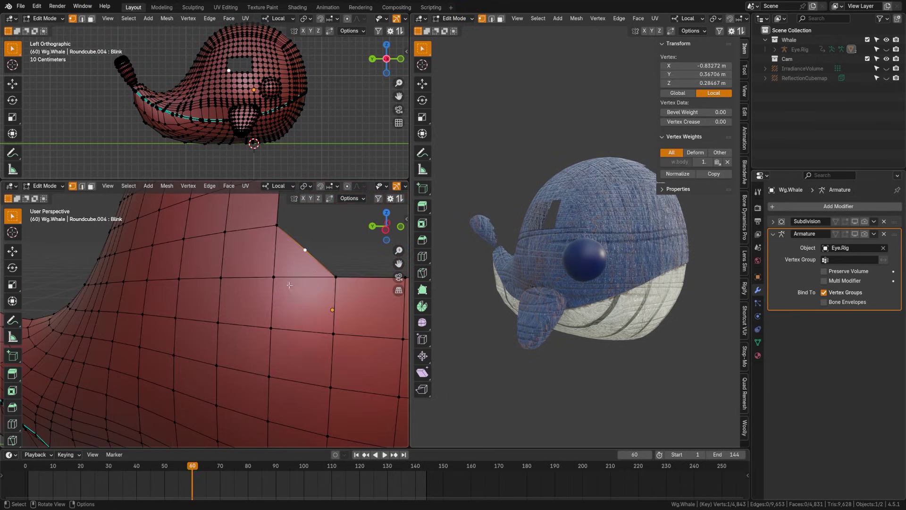
{"action": "key", "text": "g"}
{"action": "left_click", "coordinate": [348, 245]}
{"action": "scroll", "coordinate": [283, 307], "scroll_direction": "down", "scroll_amount": 3}
{"action": "middle_click_drag", "start_coordinate": [283, 306], "coordinate": [236, 274]}
Confirm the F2 add-on is enabled in Preferences > Add-ons by searching 'f2'
{"action": "left_click", "coordinate": [36, 6]}
{"action": "left_click", "coordinate": [87, 135]}
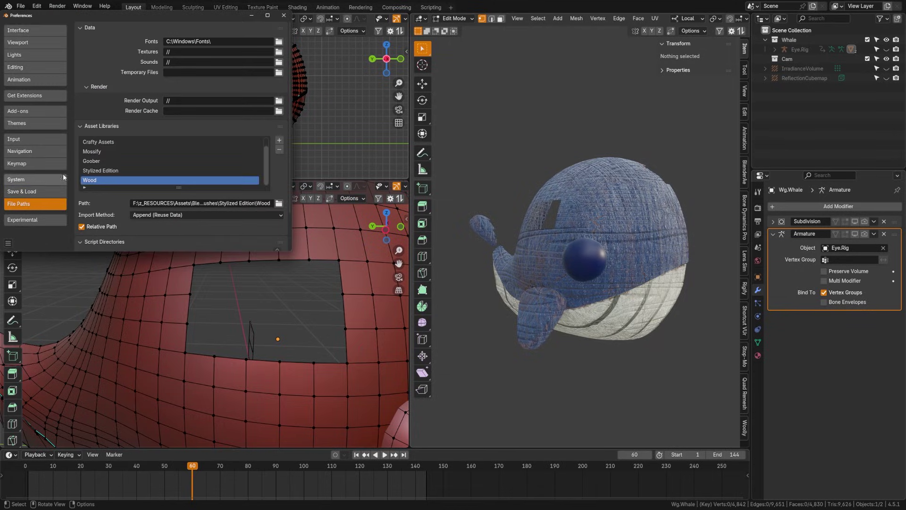
{"action": "left_click", "coordinate": [28, 111]}
{"action": "type", "text": "f2"}
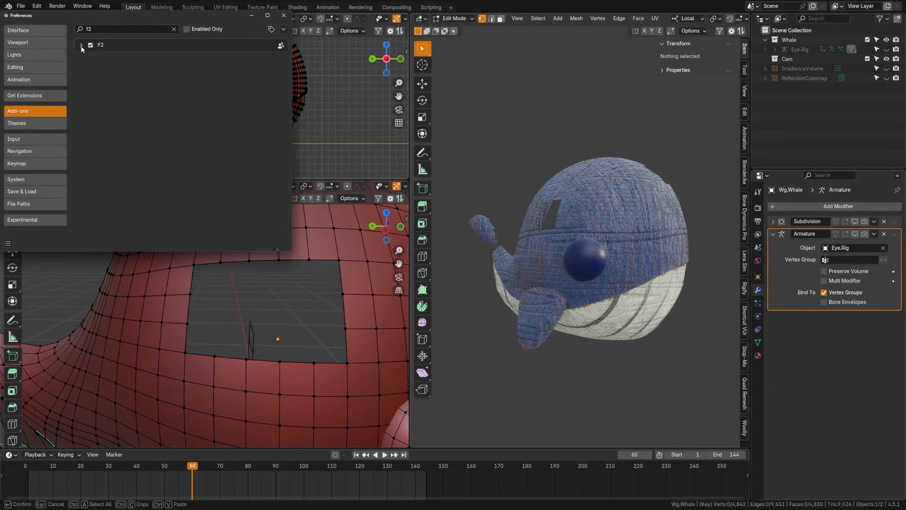
{"action": "left_click", "coordinate": [81, 46]}
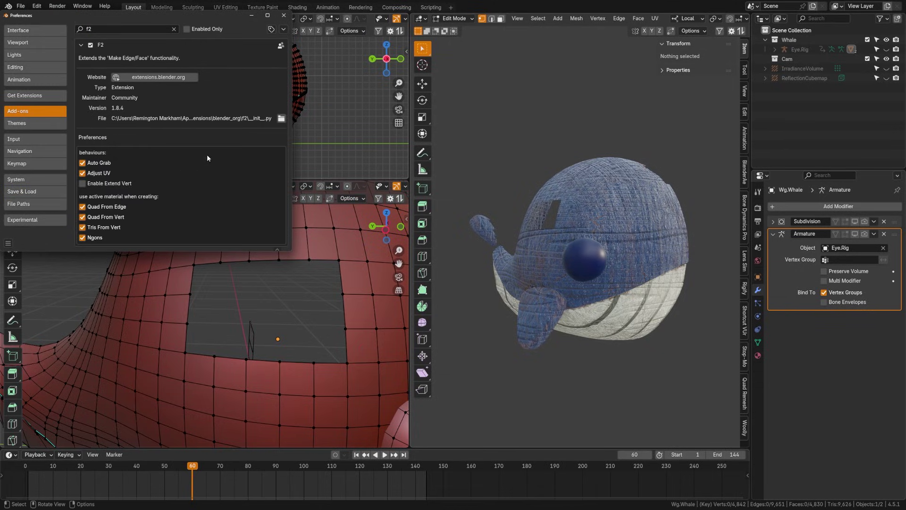
{"action": "left_click", "coordinate": [284, 15]}
Fill three new faces with F2 along the top corners of the whale's hole
{"action": "middle_click_drag", "start_coordinate": [227, 292], "coordinate": [199, 283]}
{"action": "left_click", "coordinate": [162, 264]}
{"action": "key", "text": "f"}
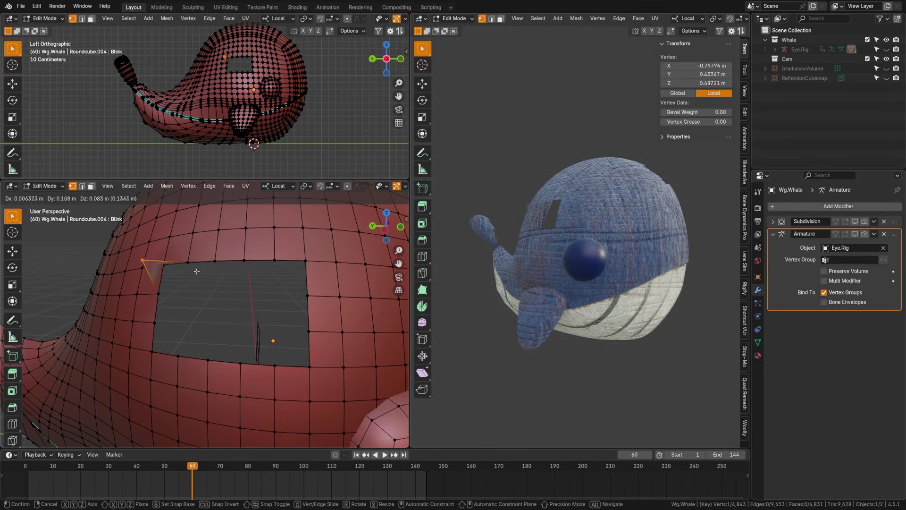
{"action": "left_click", "coordinate": [197, 271]}
{"action": "key", "text": "f"}
{"action": "left_click", "coordinate": [229, 271]}
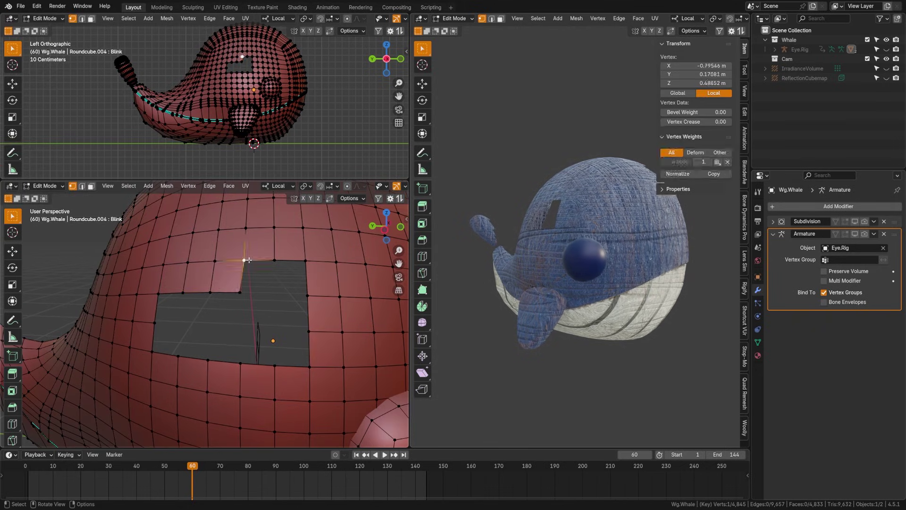
{"action": "key", "text": "f"}
{"action": "left_click", "coordinate": [305, 295]}
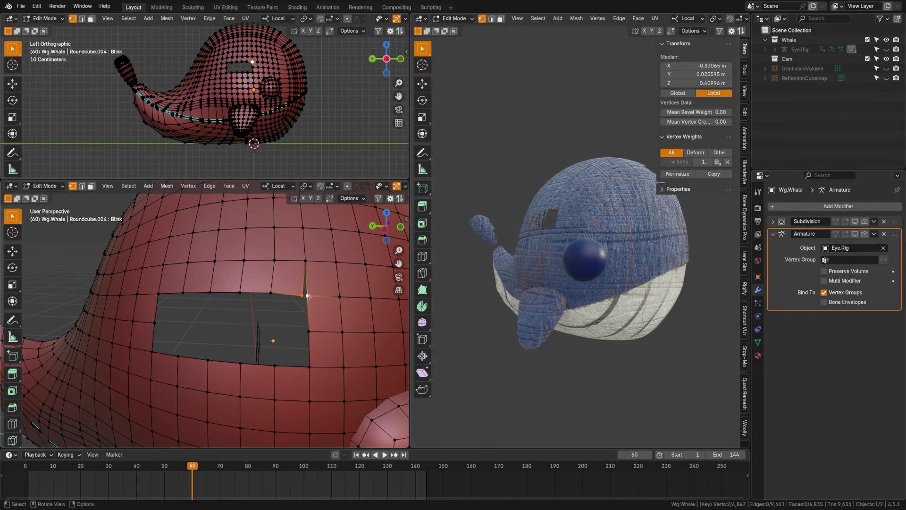
Merge the two stray selected vertices into one
{"action": "key", "text": "F3"}
{"action": "type", "text": "m"}
{"action": "key", "text": "Return"}
{"action": "left_click", "coordinate": [307, 291]}
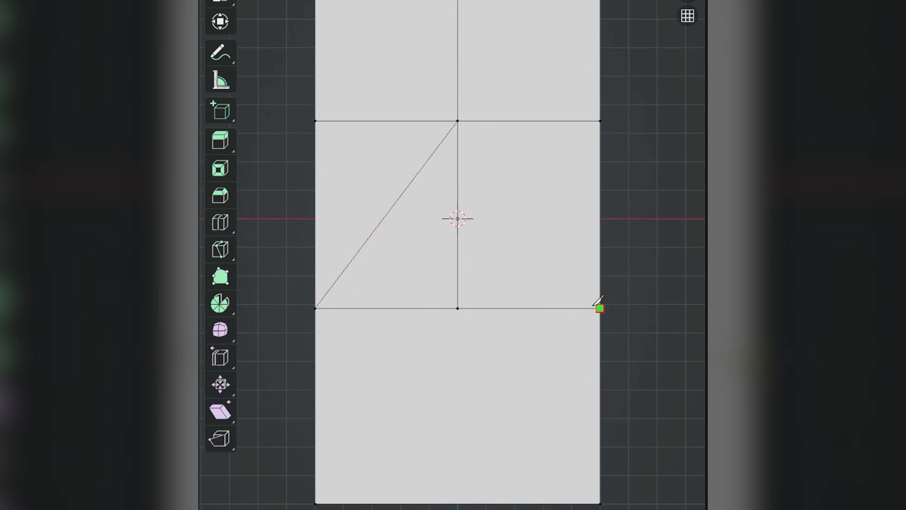
Scale the middle edges inward along X and knife-cut down from the inner column vertices
{"action": "left_click", "coordinate": [376, 228]}
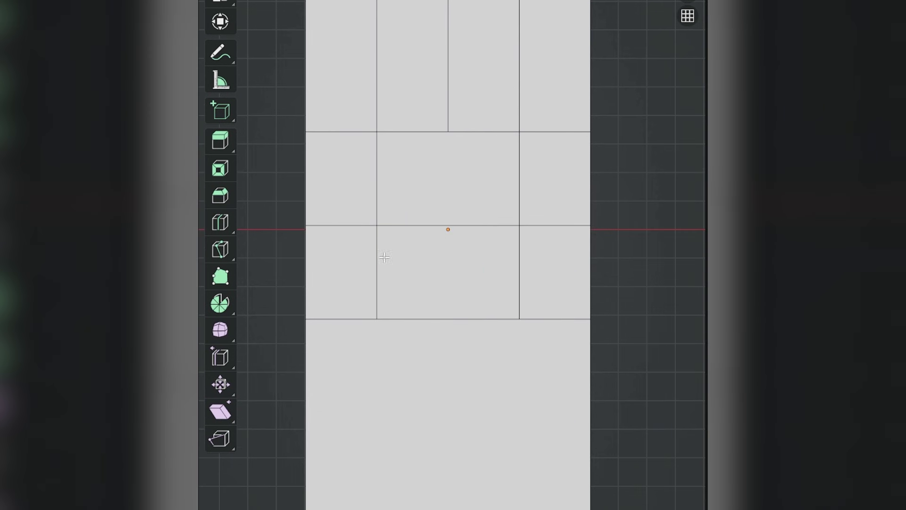
{"action": "key", "text": "s"}
{"action": "key", "text": "x"}
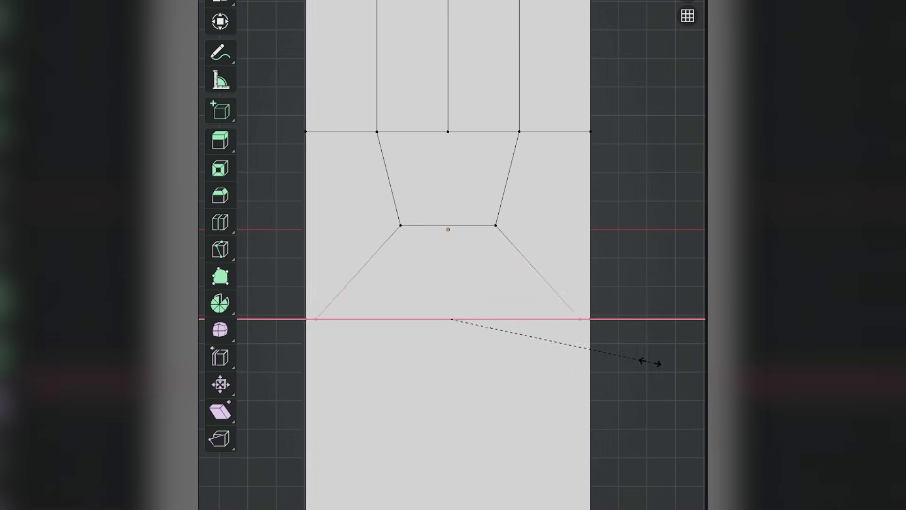
{"action": "left_click", "coordinate": [650, 363]}
{"action": "key", "text": "F3"}
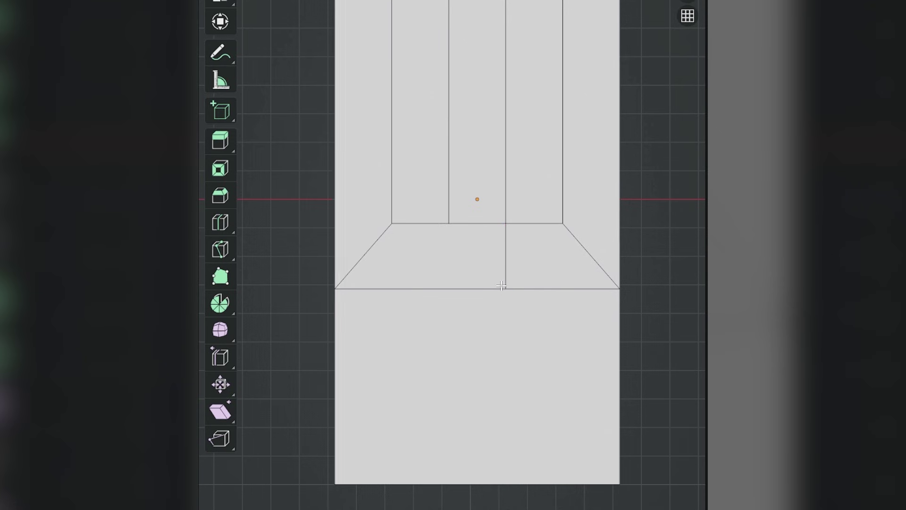
{"action": "left_click", "coordinate": [449, 223]}
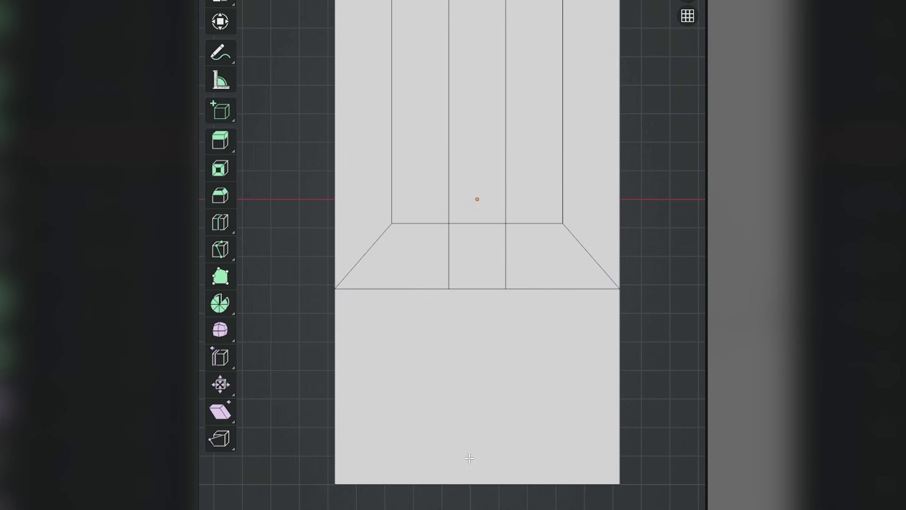